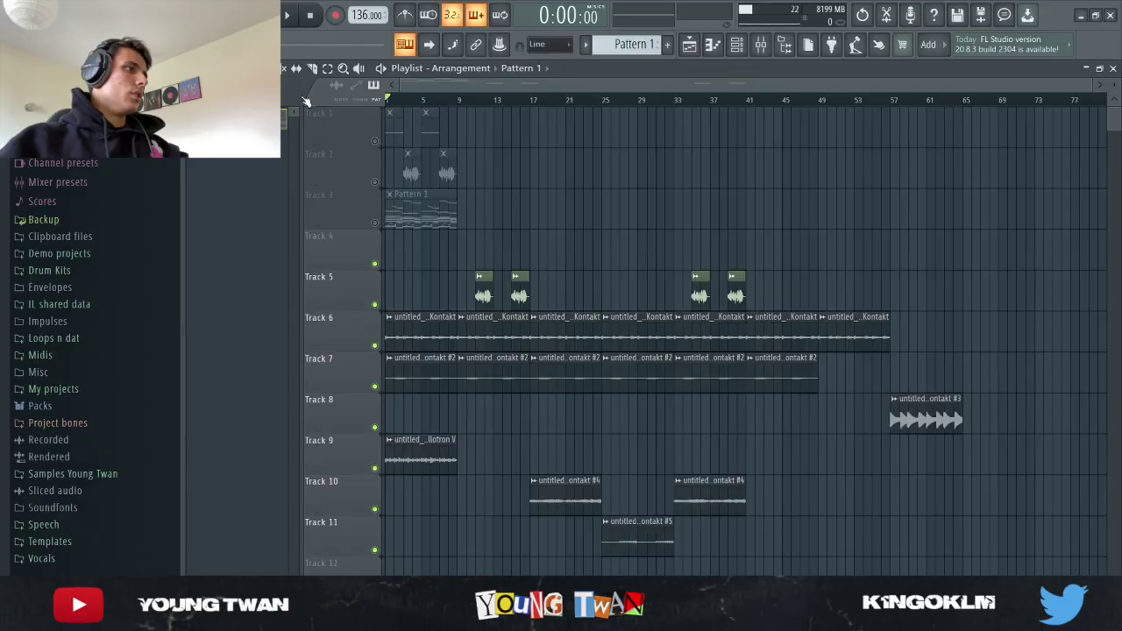
Step: Bring up the Kontakt instrument window from the channel rack, then return to the playlist
left_click(737, 44)
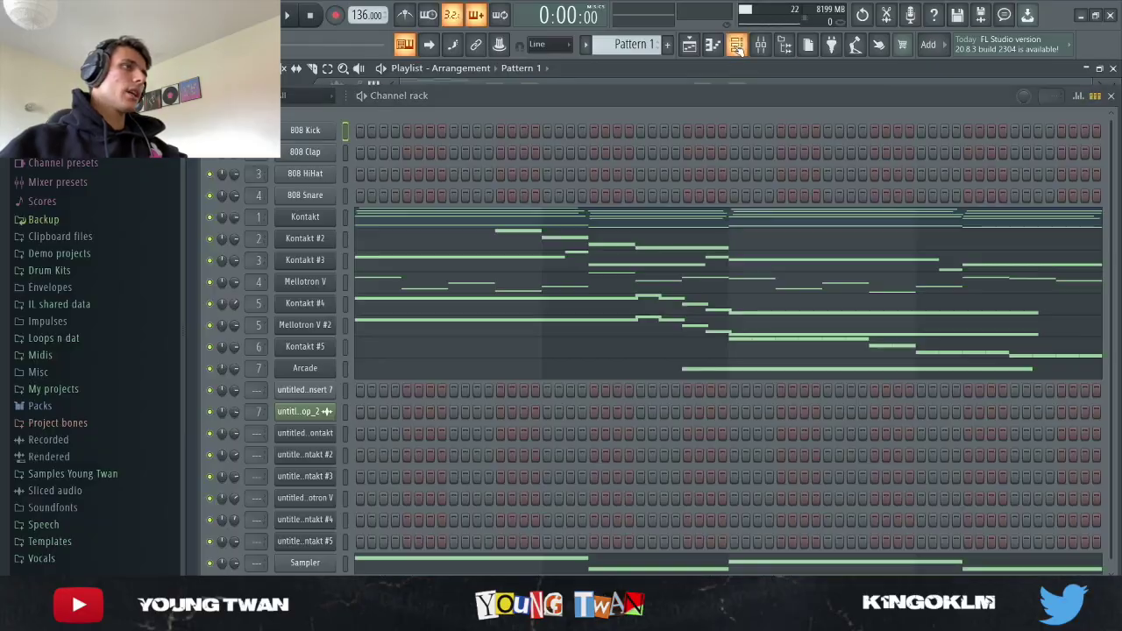
left_click(305, 216)
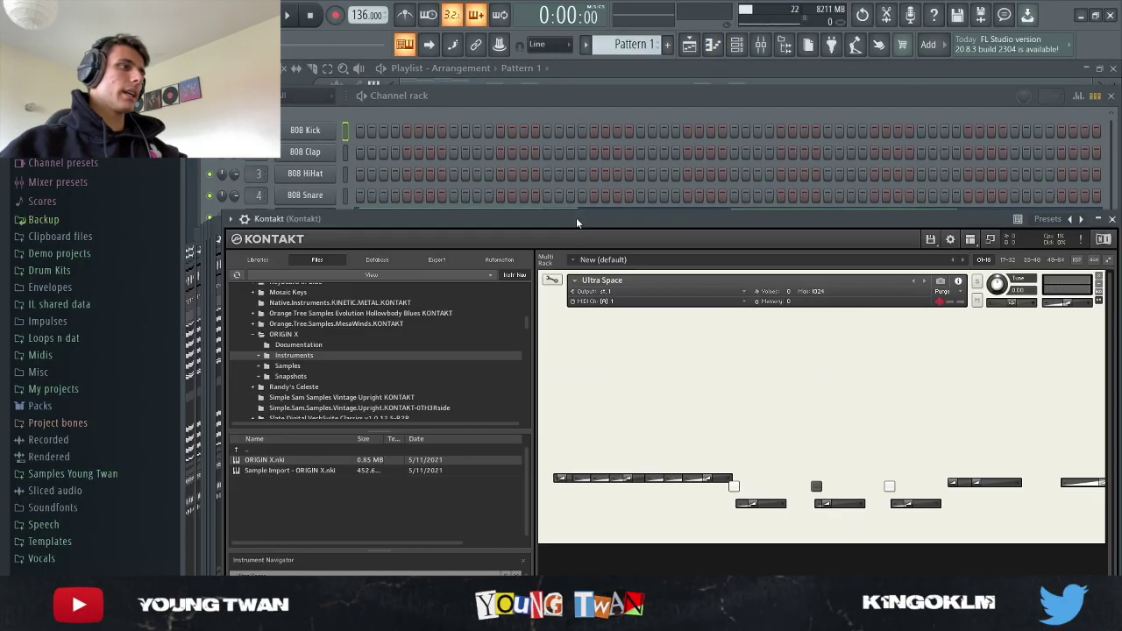
left_click_drag(576, 217, 568, 306)
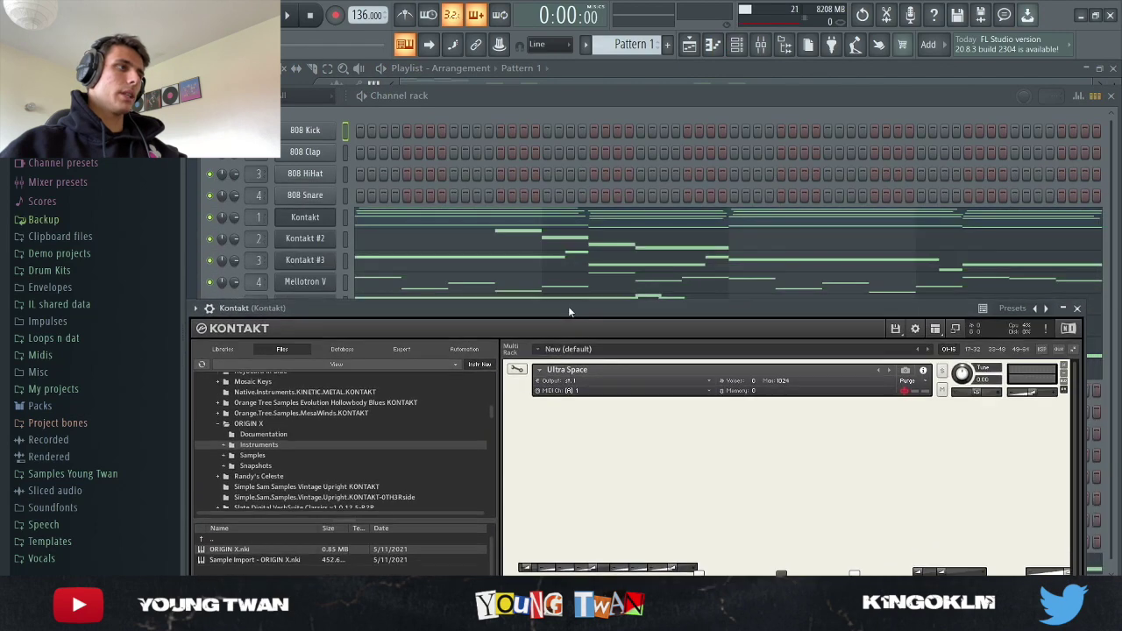
left_click(305, 216)
left_click(689, 44)
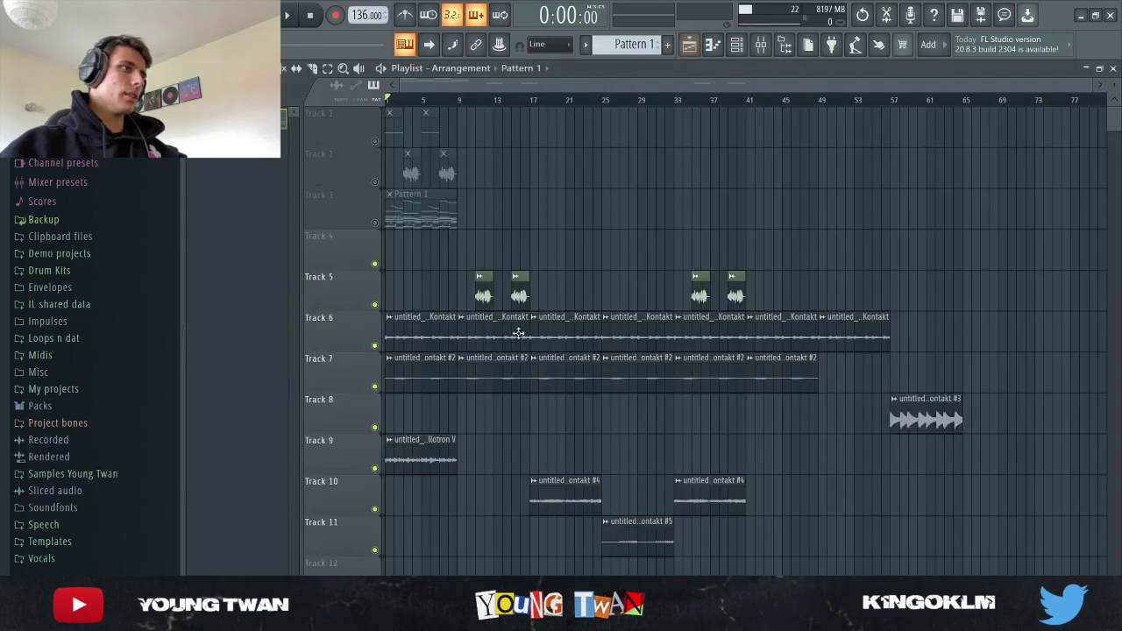
Step: Solo Track 6 and play the arrangement from around bar 6
right_click(375, 346)
left_click(431, 98)
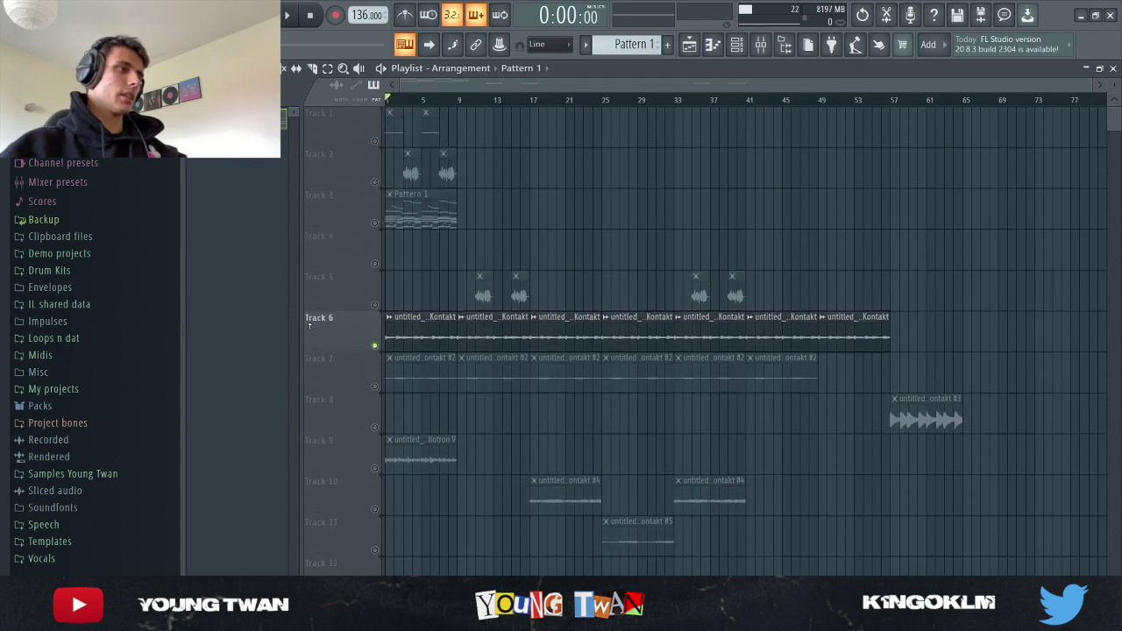
key("space")
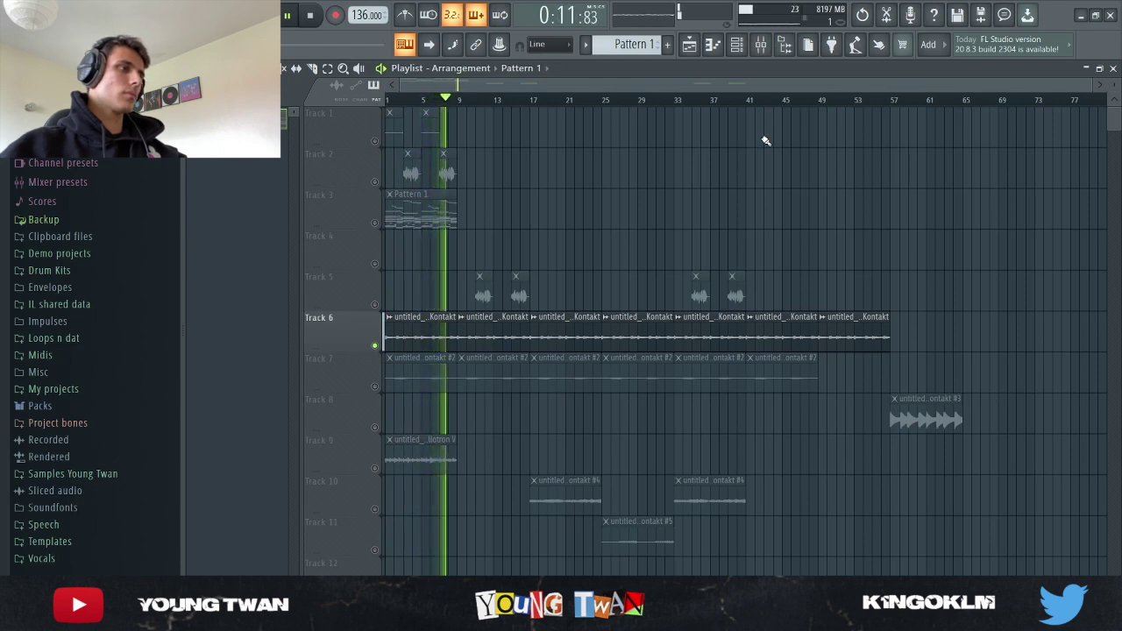
Step: Stop playback, set Kontakt #2's mixer level to -11.2, and solo Track 7
key("space")
left_click(759, 47)
left_click(692, 166)
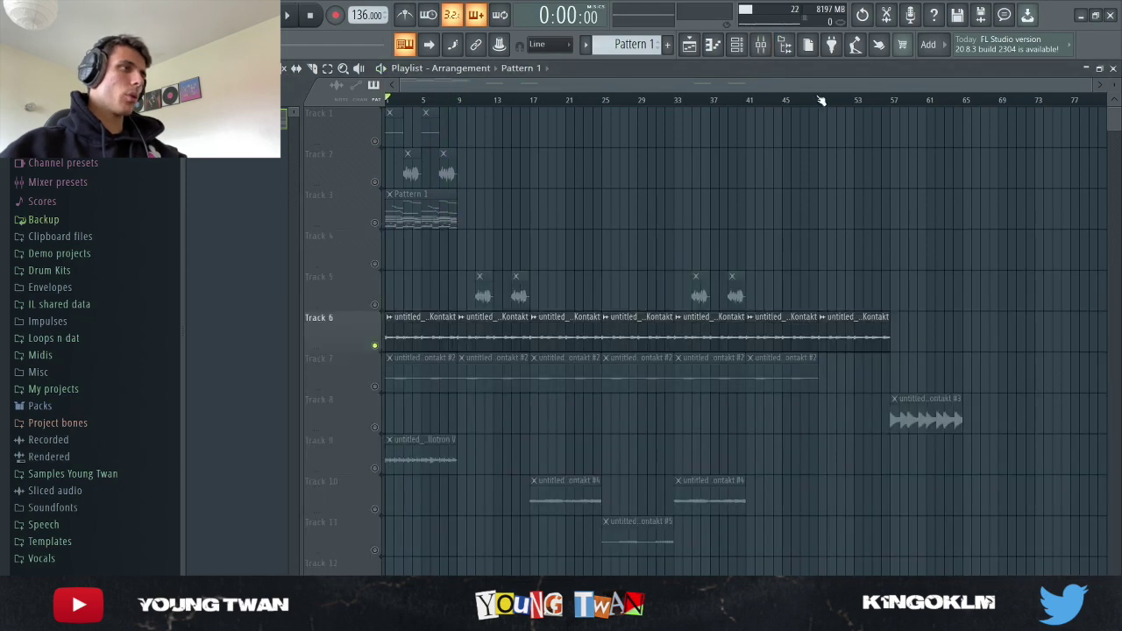
left_click(760, 46)
left_click(553, 189)
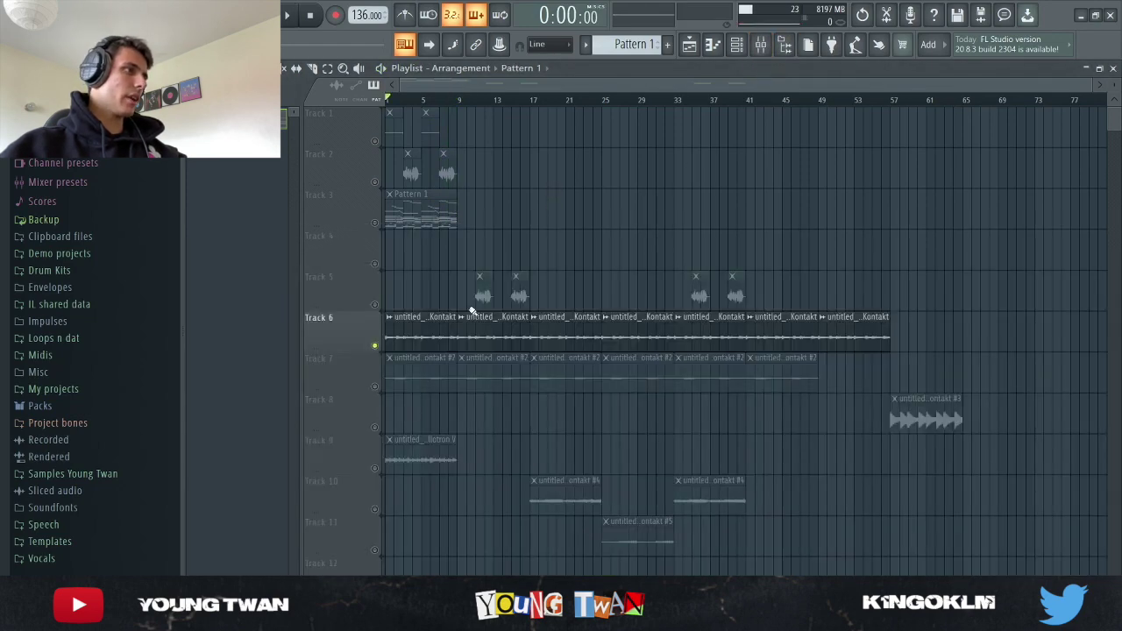
left_click(376, 391)
Step: Preview the Kontakt #2 instrument and check its notes in the piano roll
left_click(735, 44)
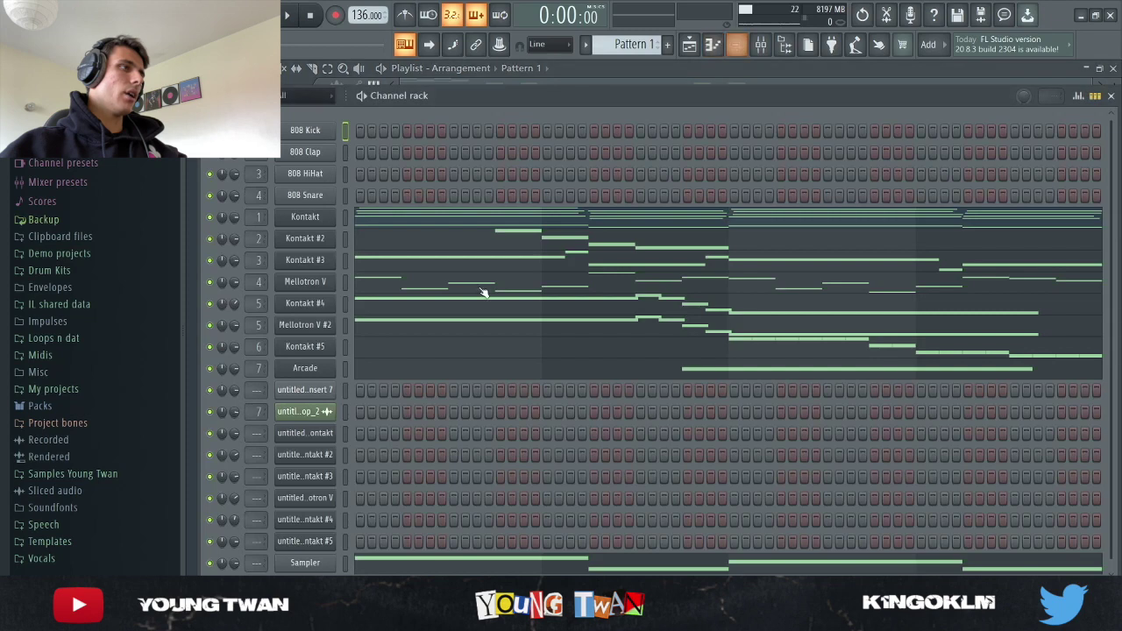
left_click(306, 241)
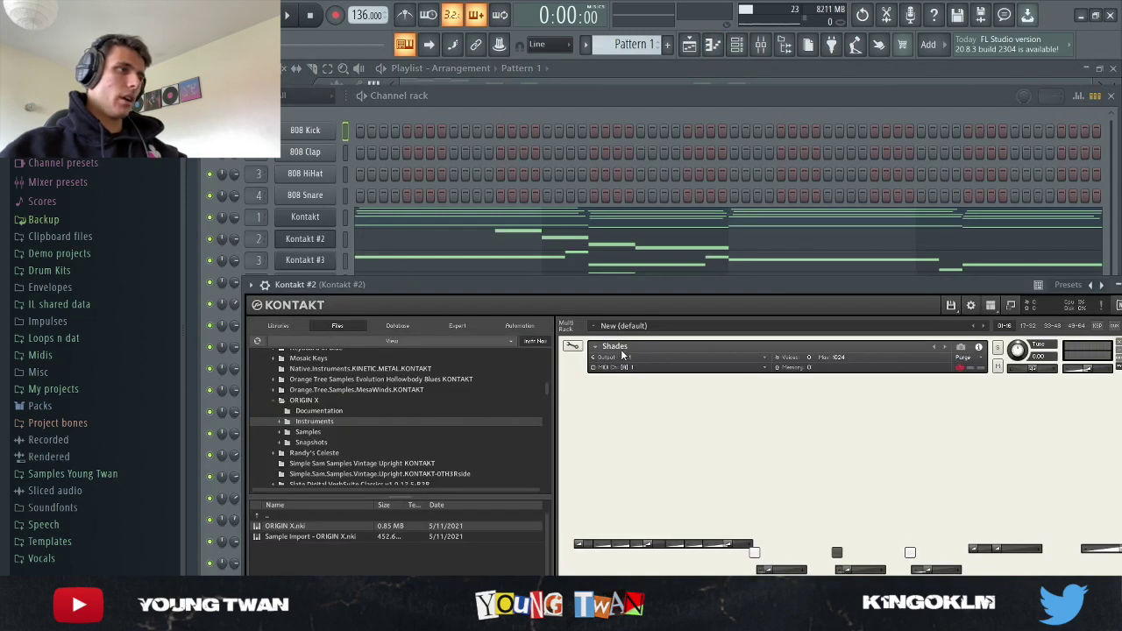
left_click(329, 249)
left_click(446, 243)
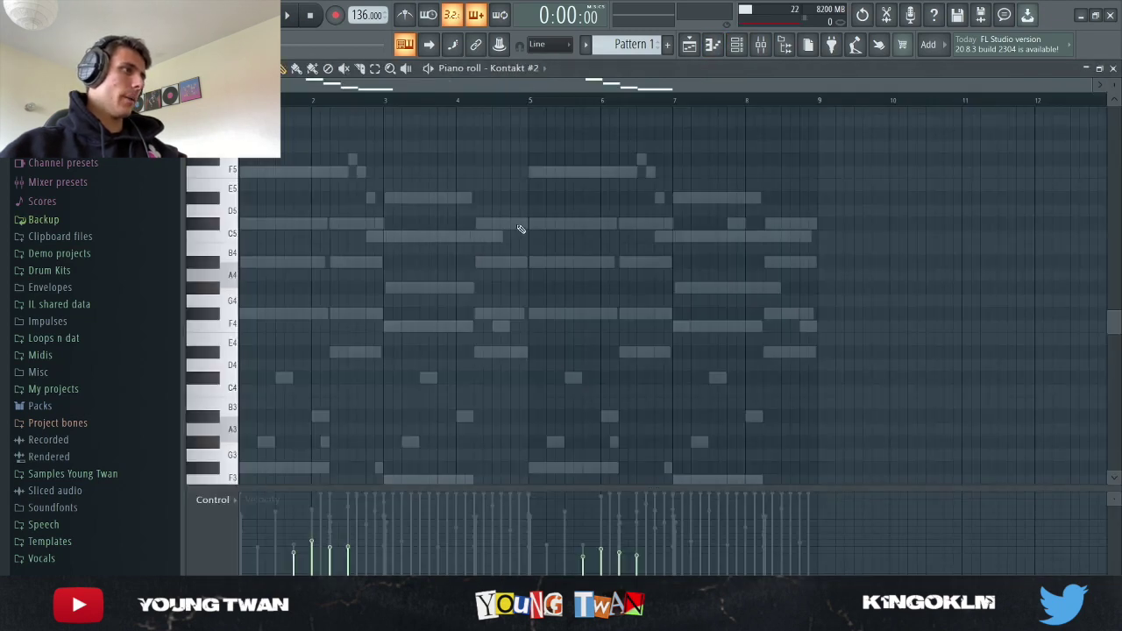
scroll(527, 232, "up", 5)
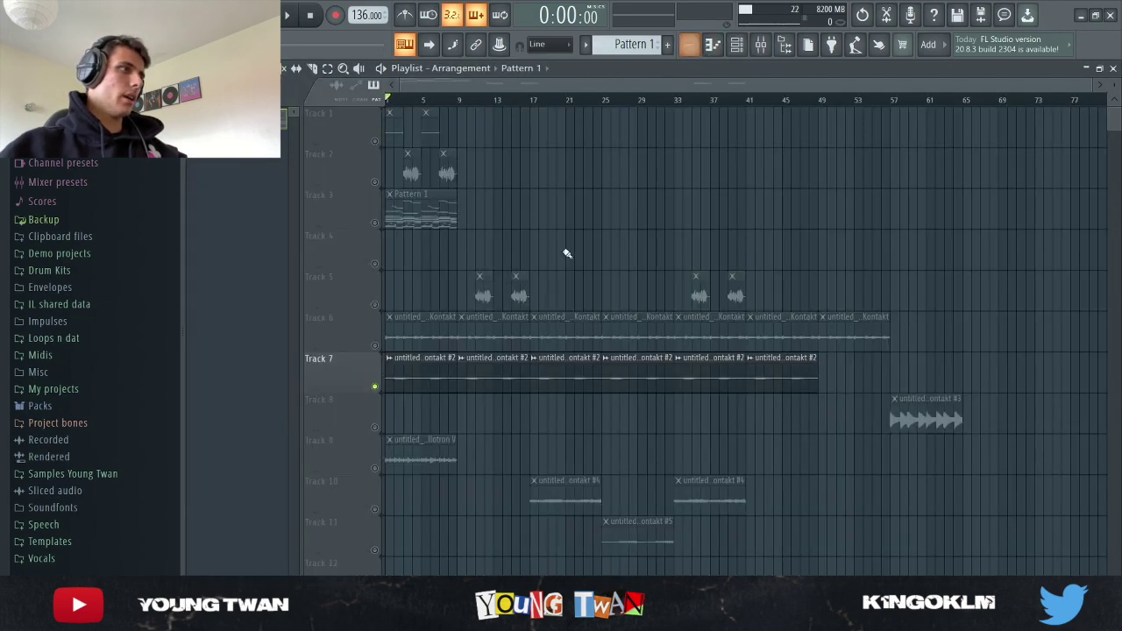
left_click(689, 44)
Step: Play the arrangement with only Track 7's Kontakt #2 clips sounding
left_click(760, 45)
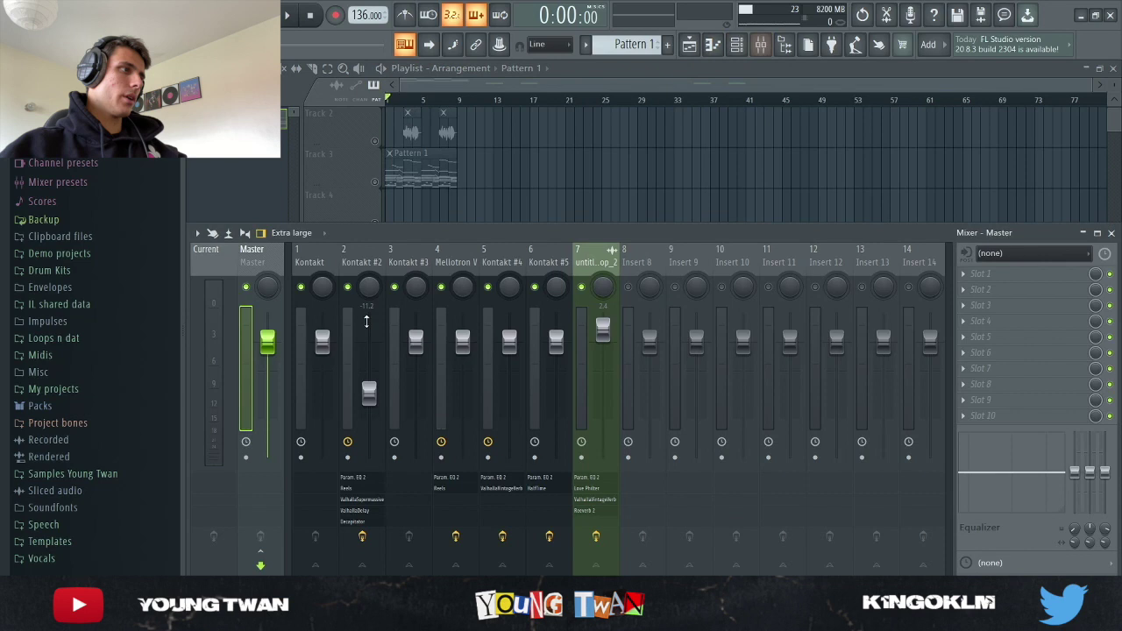
key("F9")
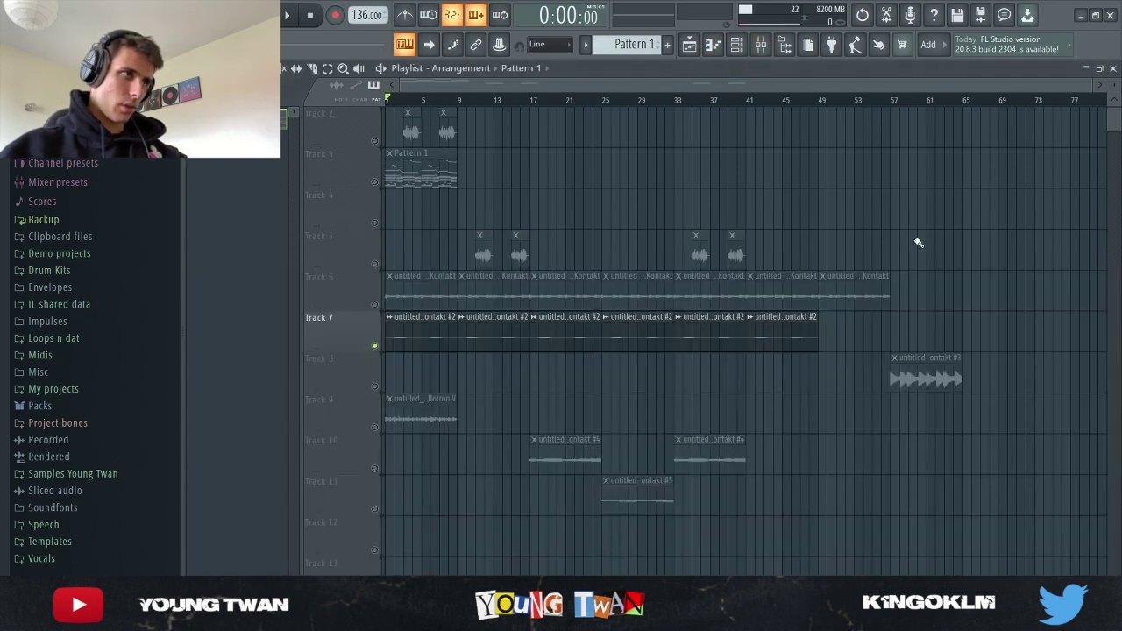
scroll(1009, 270, "up", 1)
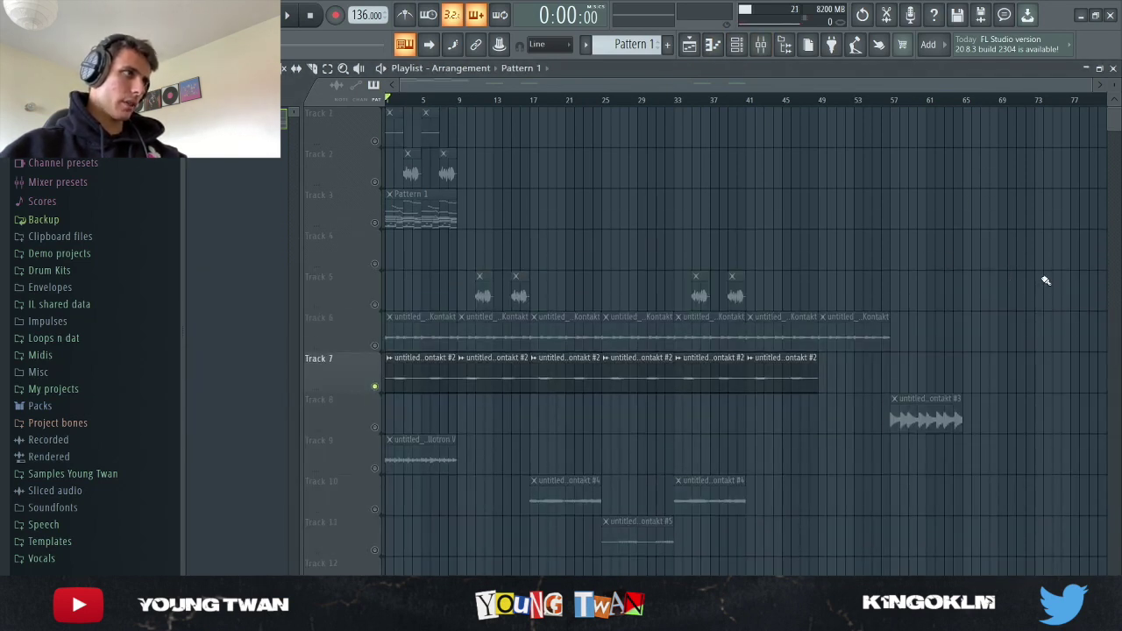
key("space")
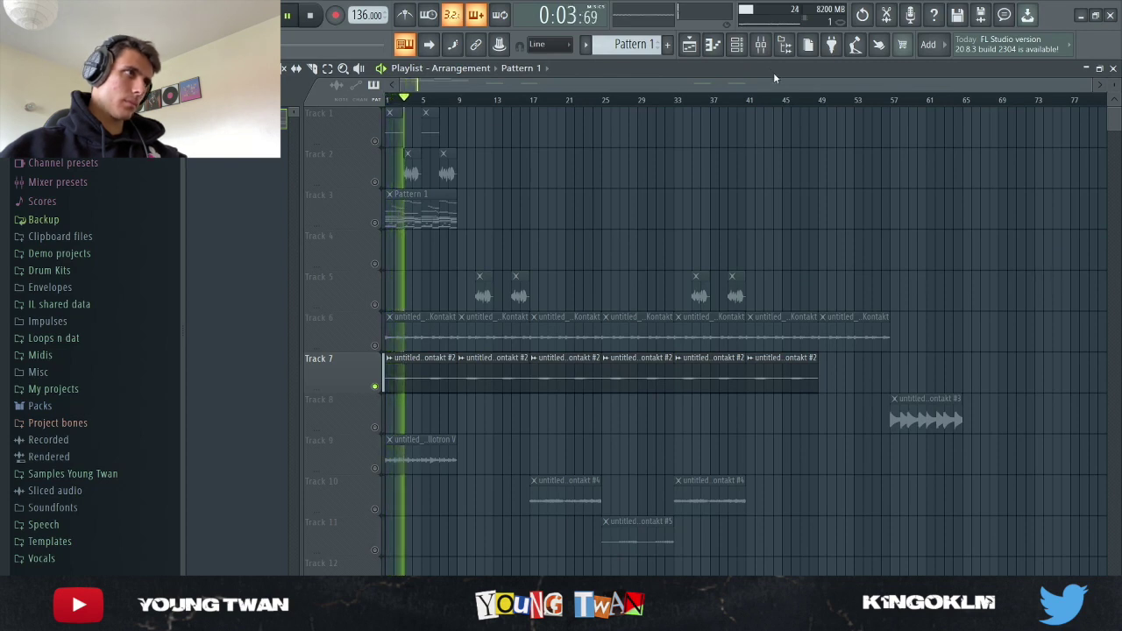
Step: Stop playback and inspect the Fruity parametric EQ 2 and Reels effects on Kontakt #2
key("space")
key("F9")
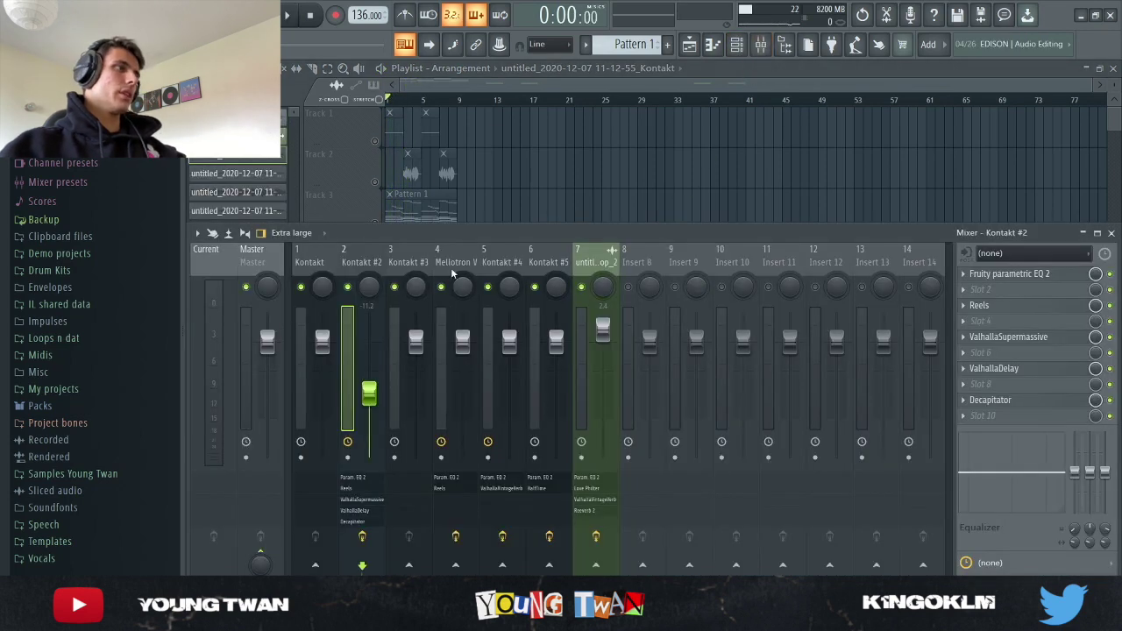
left_click(1031, 274)
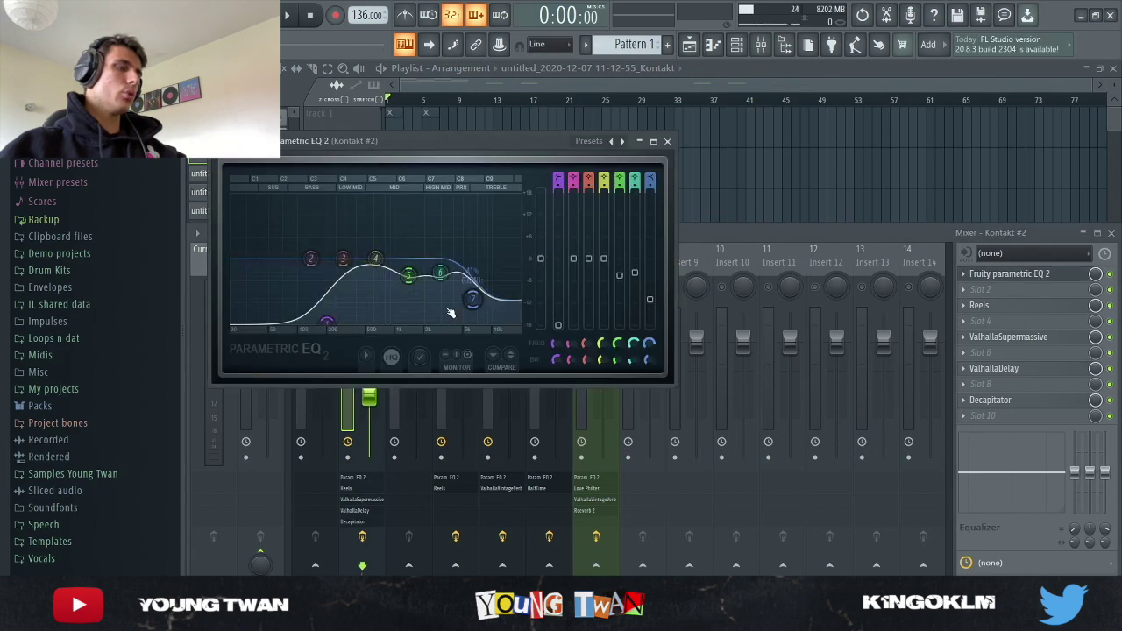
left_click(668, 141)
left_click(999, 305)
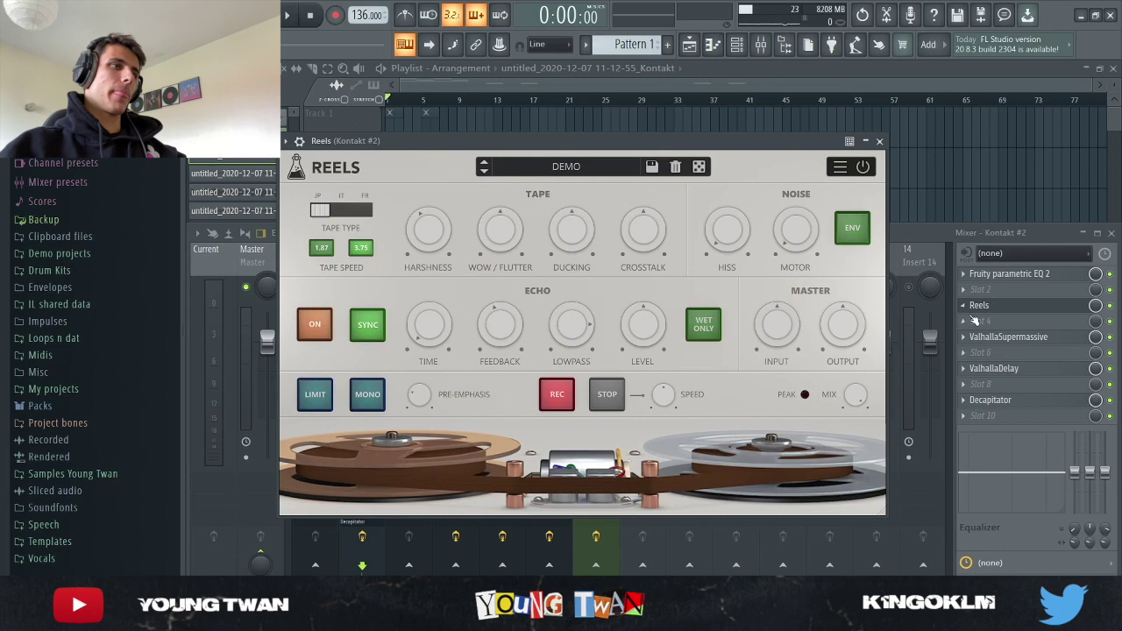
left_click(879, 141)
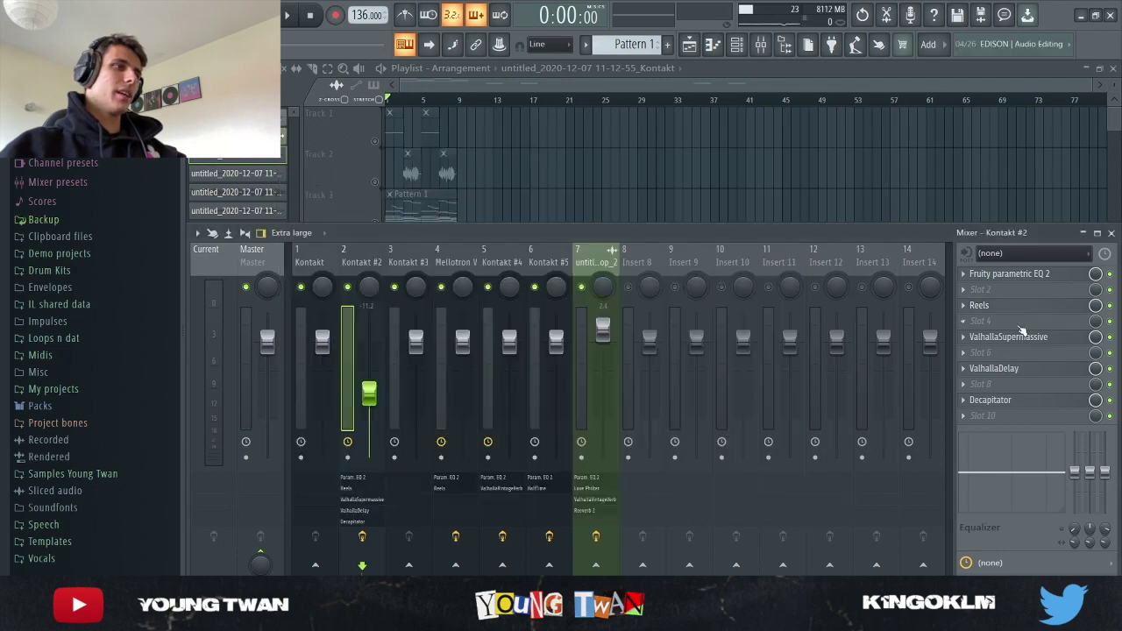
Step: Inspect the ValhallaSupermassive, ValhallaDelay and Decapitator effects, then hide the mixer
left_click(1026, 340)
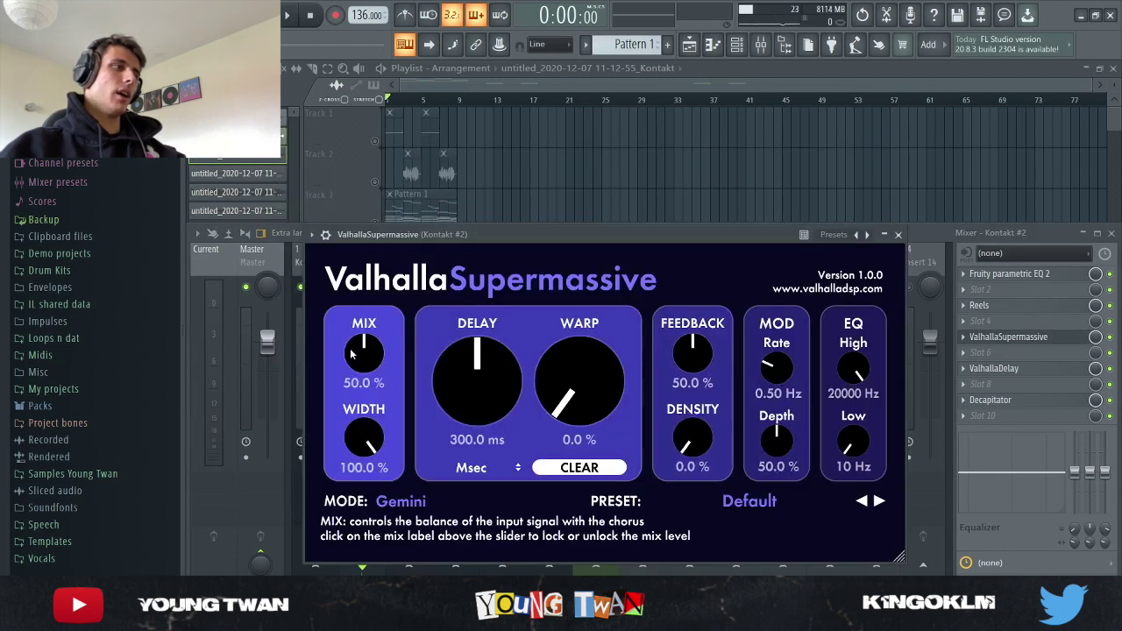
left_click(897, 235)
left_click(1029, 372)
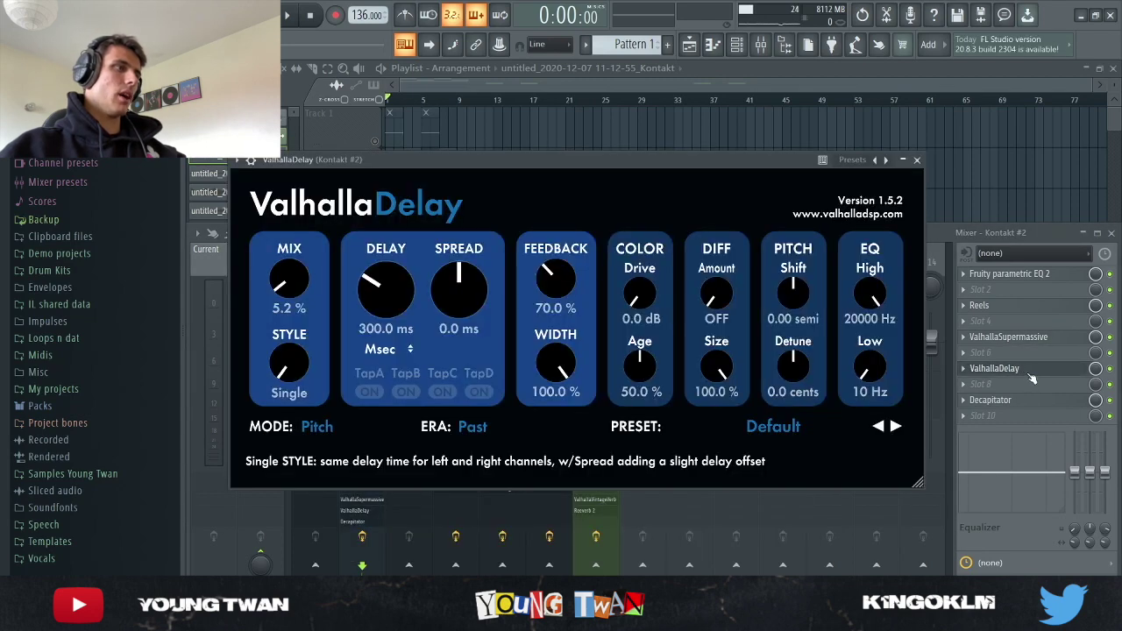
left_click(1026, 371)
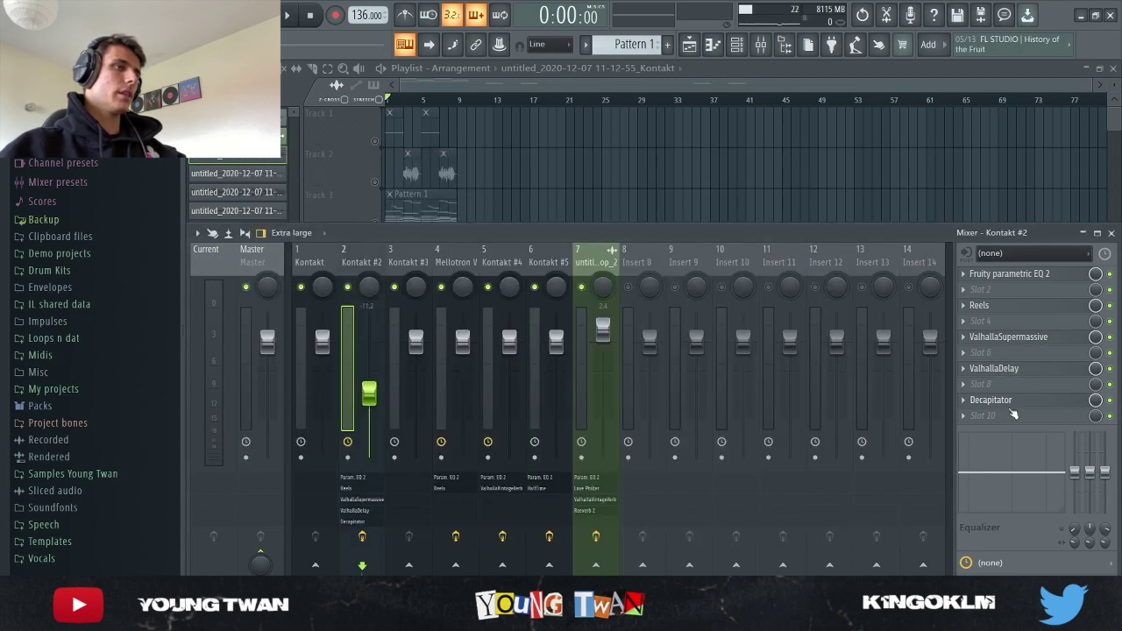
left_click(1013, 402)
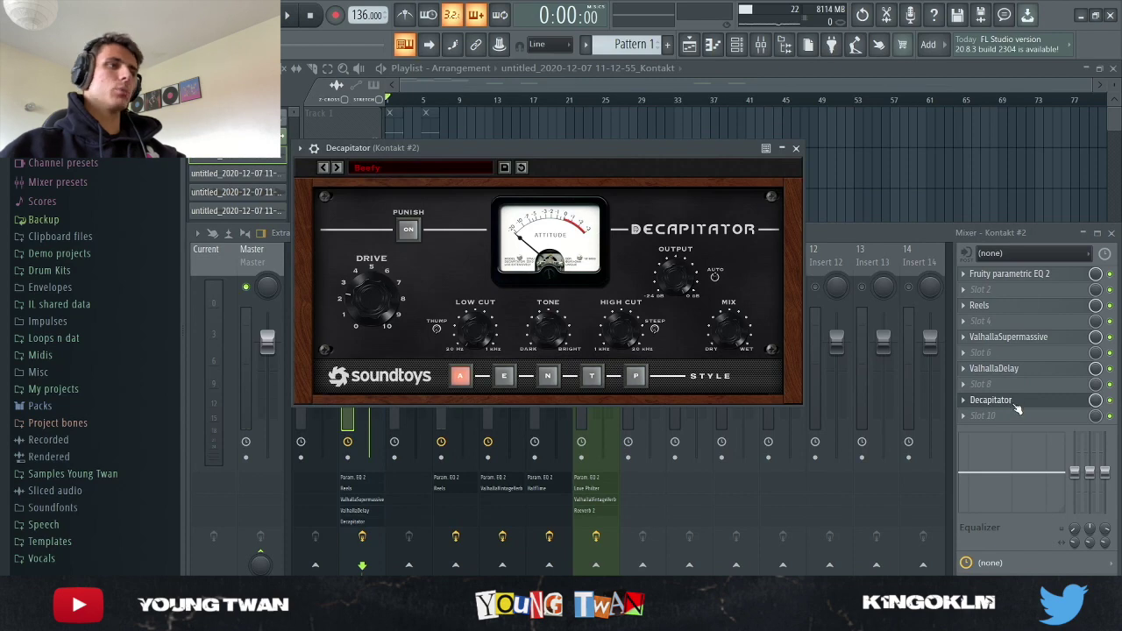
left_click(1015, 402)
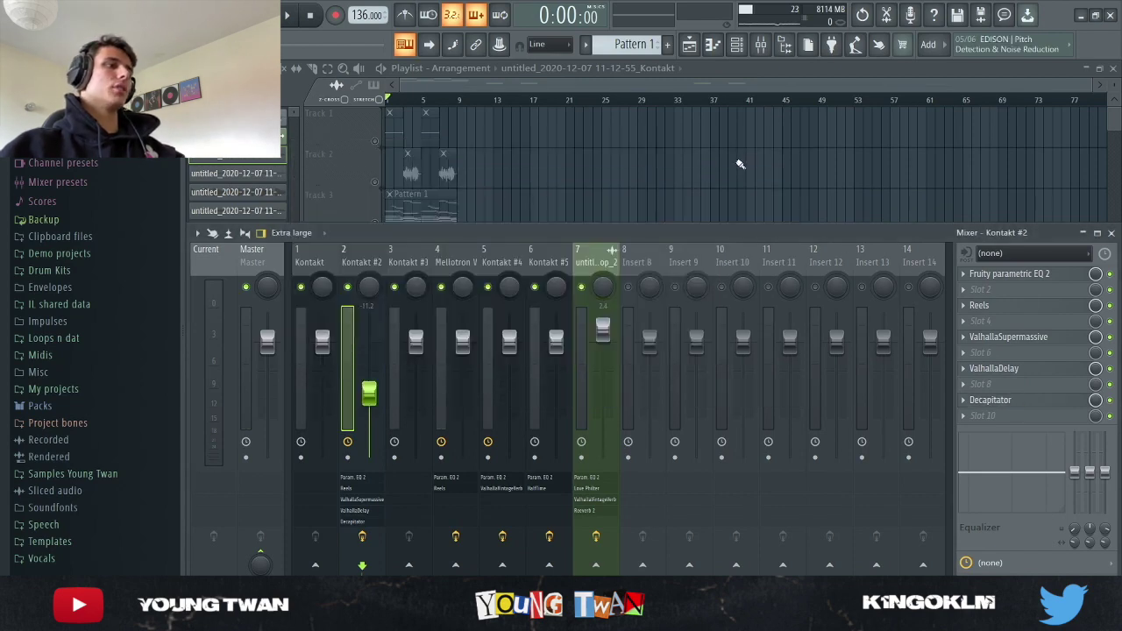
key("F9")
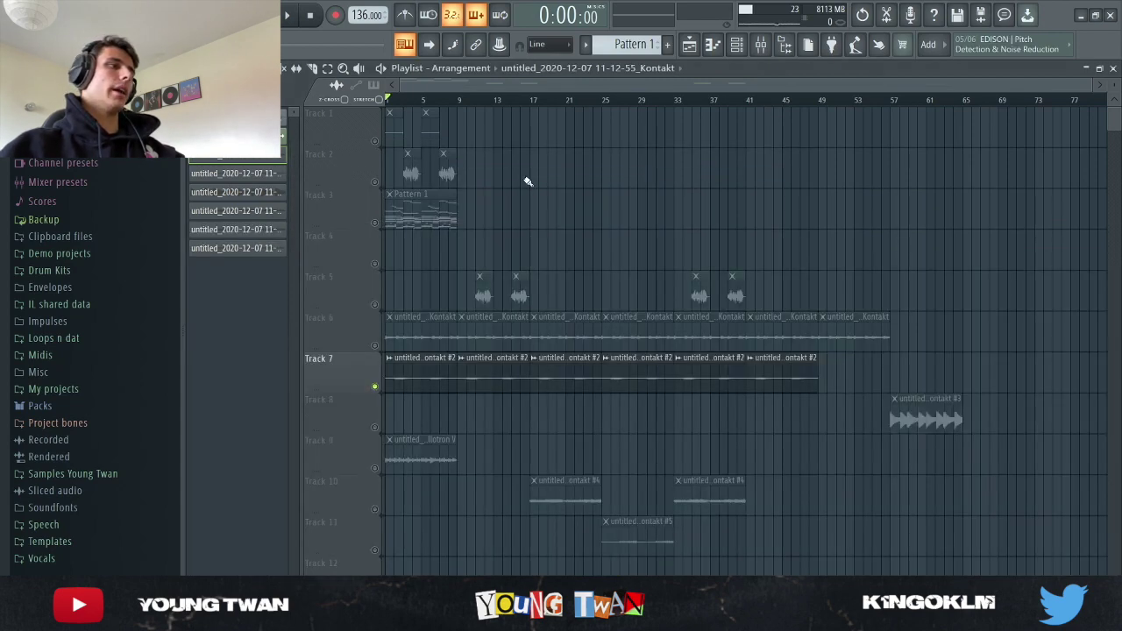
left_click(739, 46)
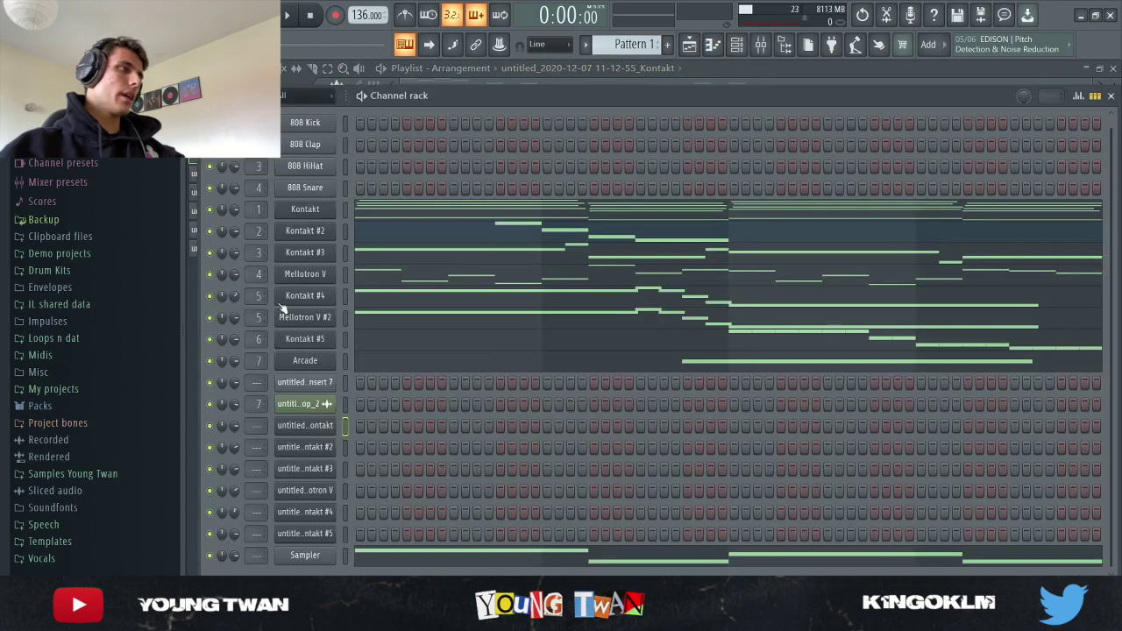
left_click(309, 256)
left_click_drag(460, 118, 484, 107)
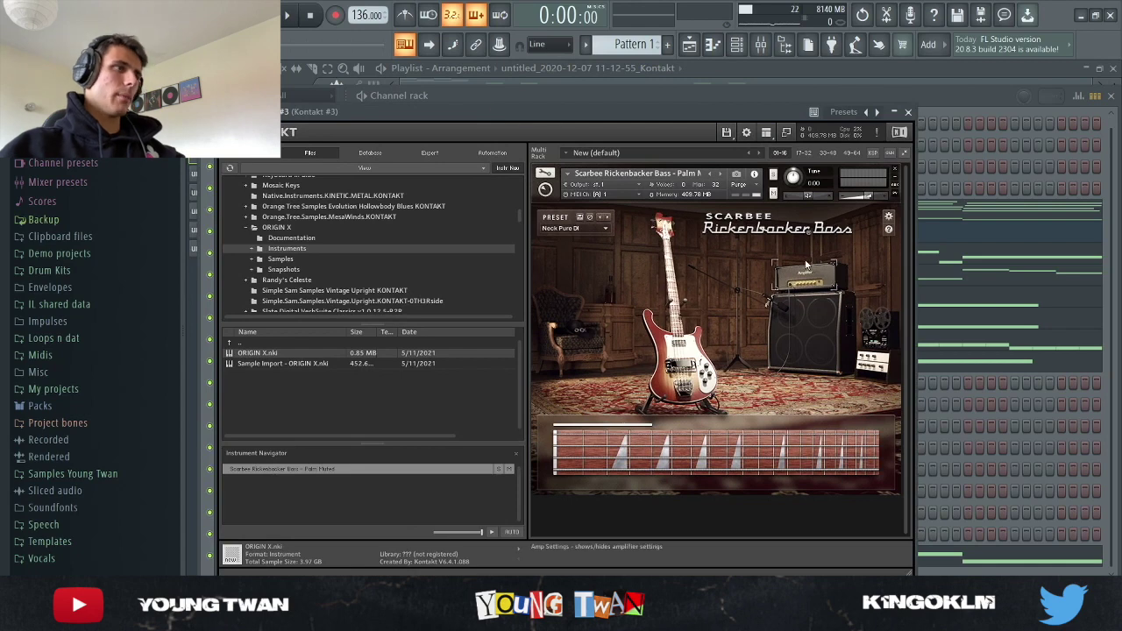
left_click(909, 113)
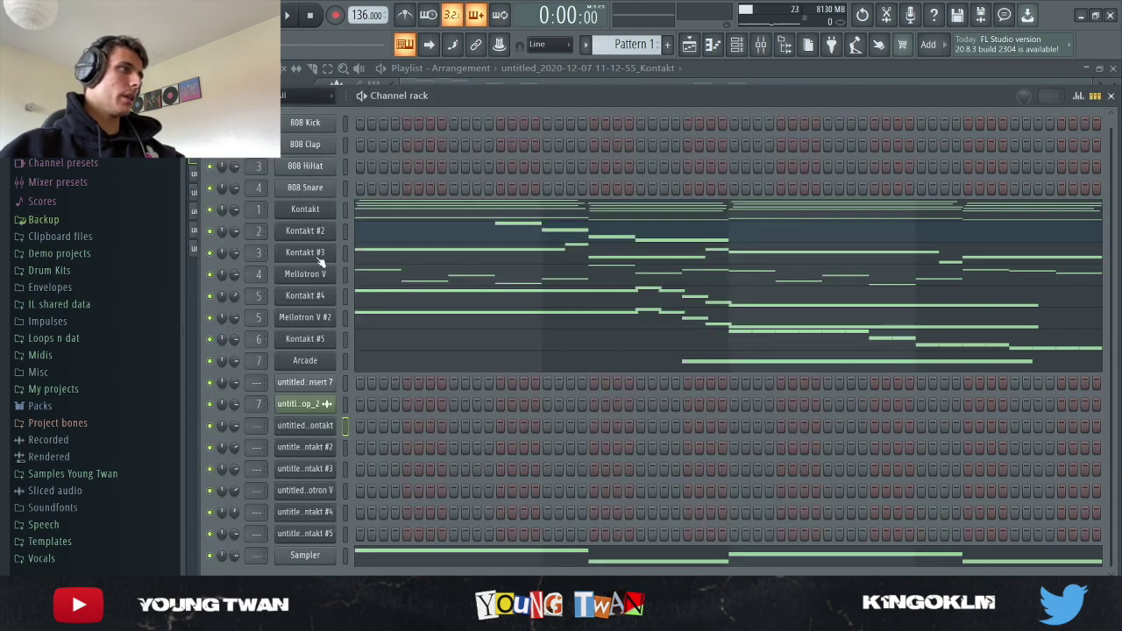
left_click(437, 261)
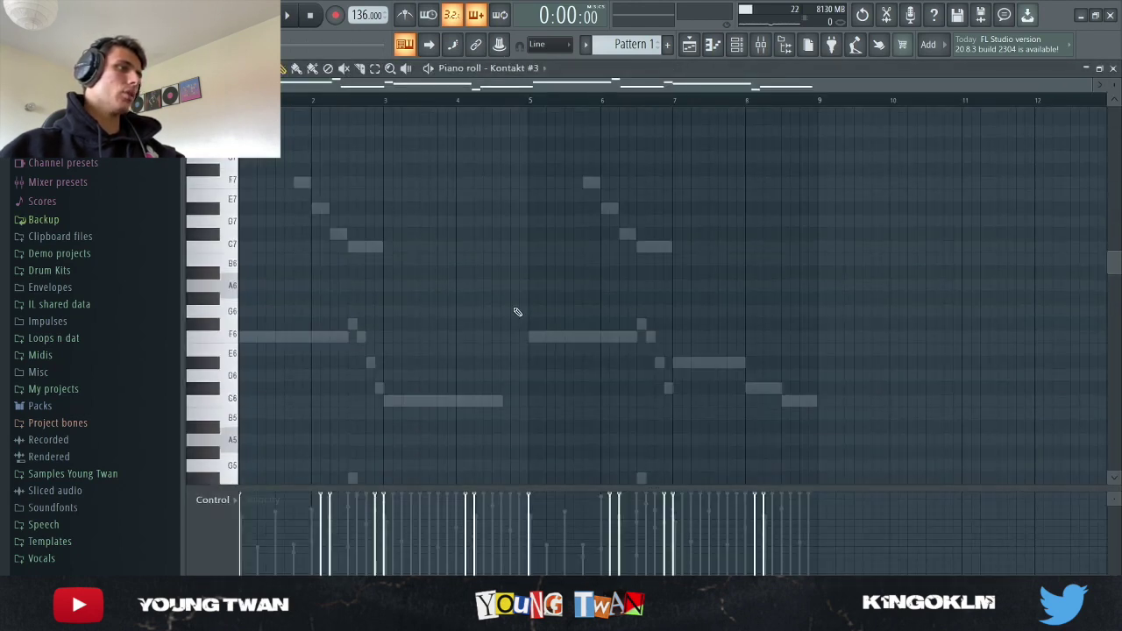
key("space")
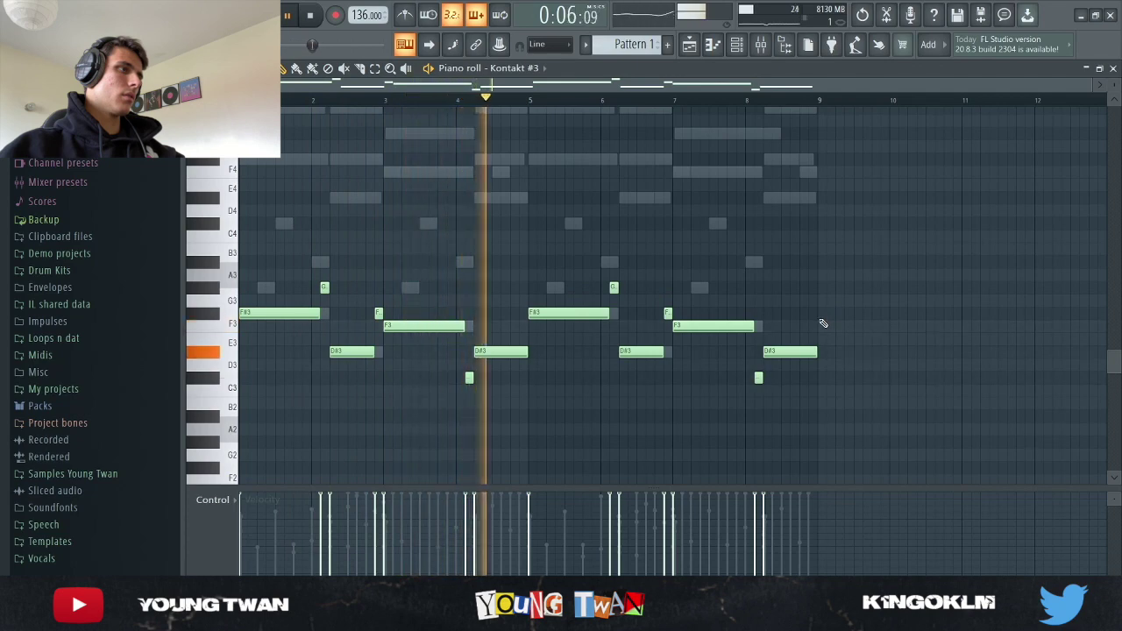
left_click(745, 47)
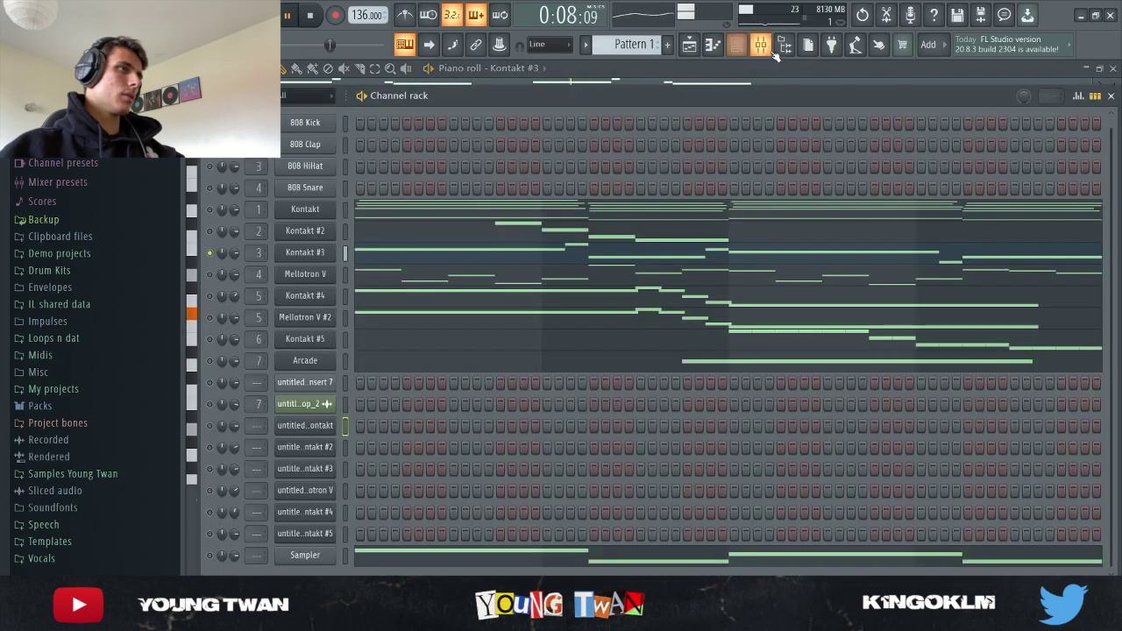
left_click(763, 47)
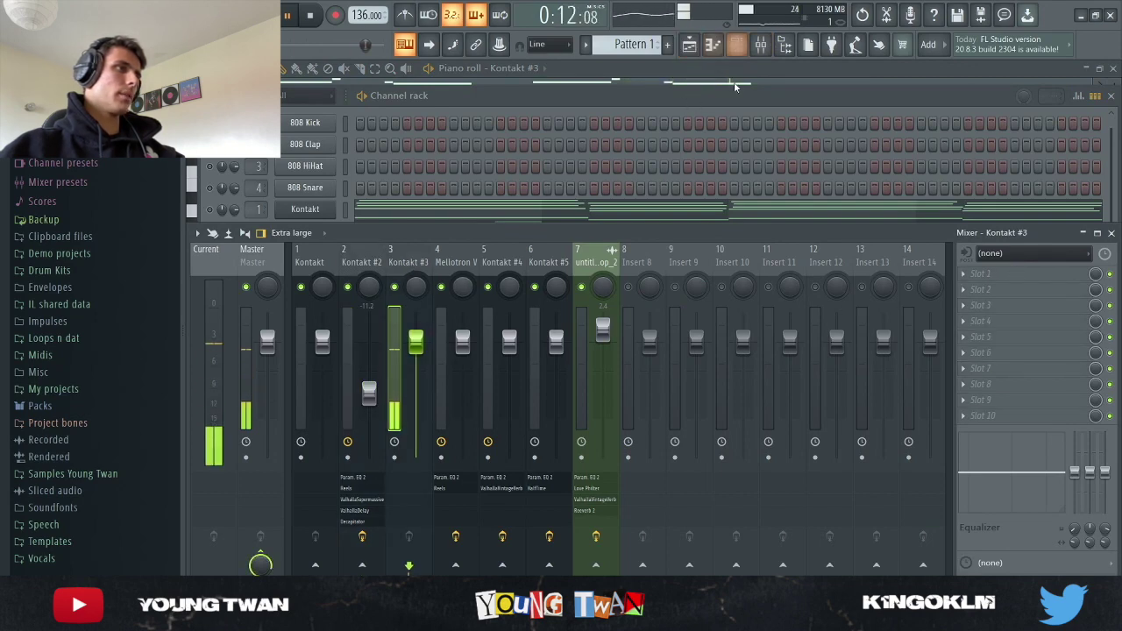
key("F9")
key("space")
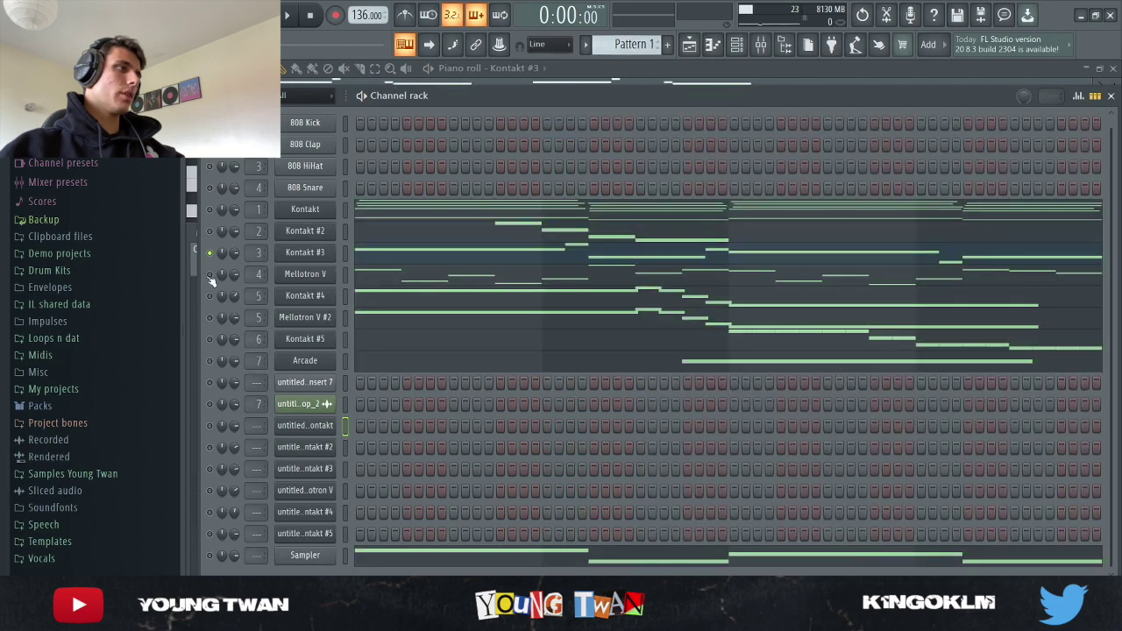
left_click(321, 274)
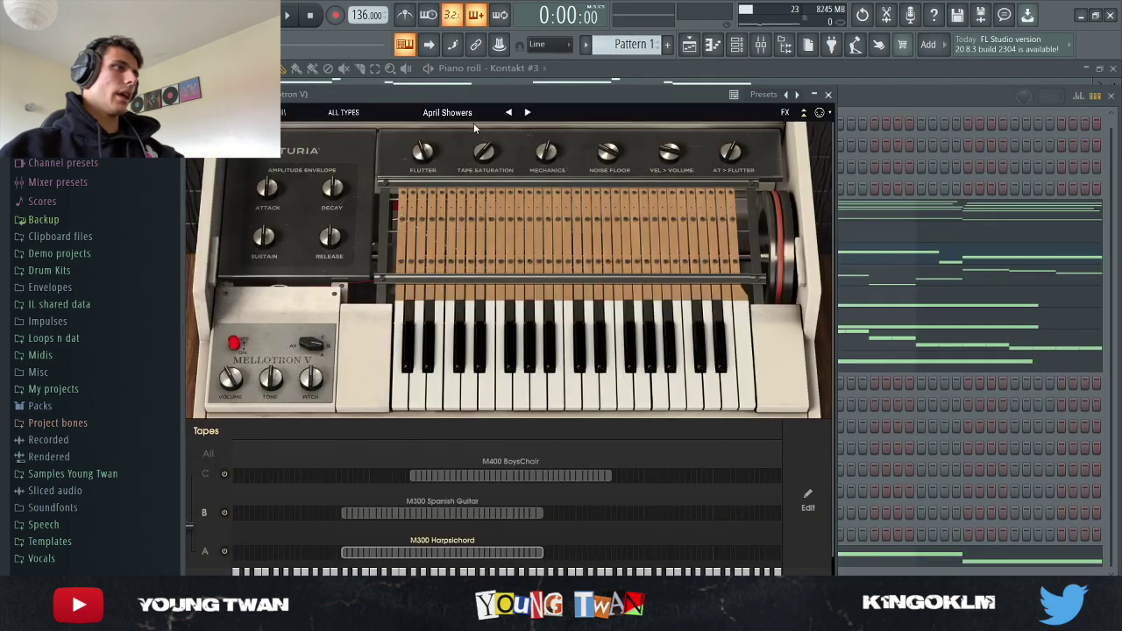
left_click_drag(490, 90, 660, 102)
left_click(321, 274)
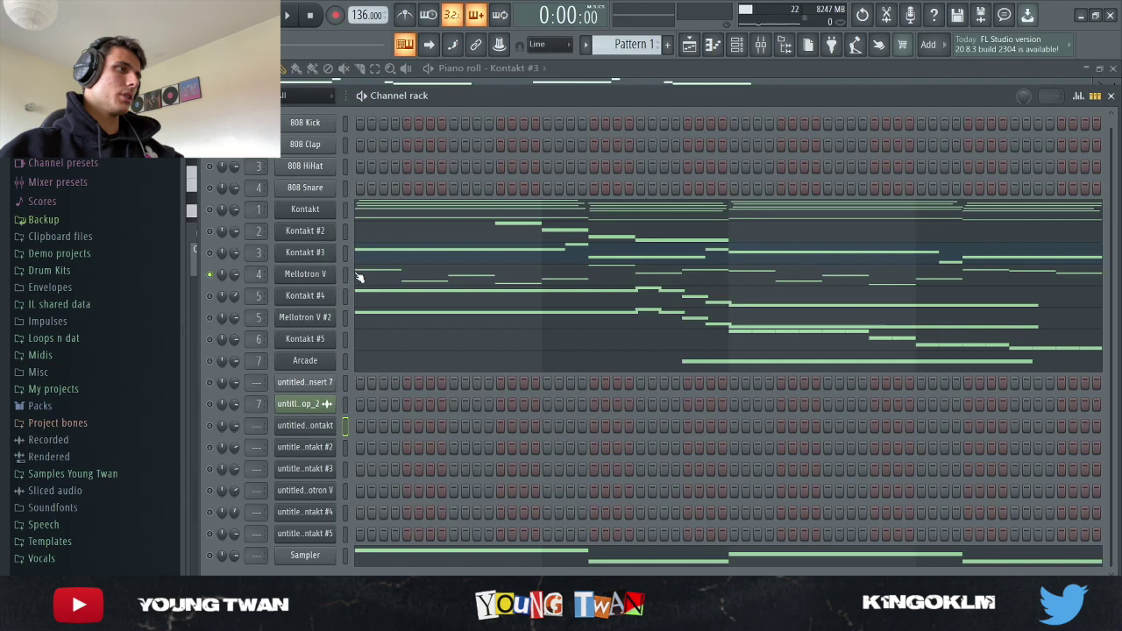
left_click(359, 277)
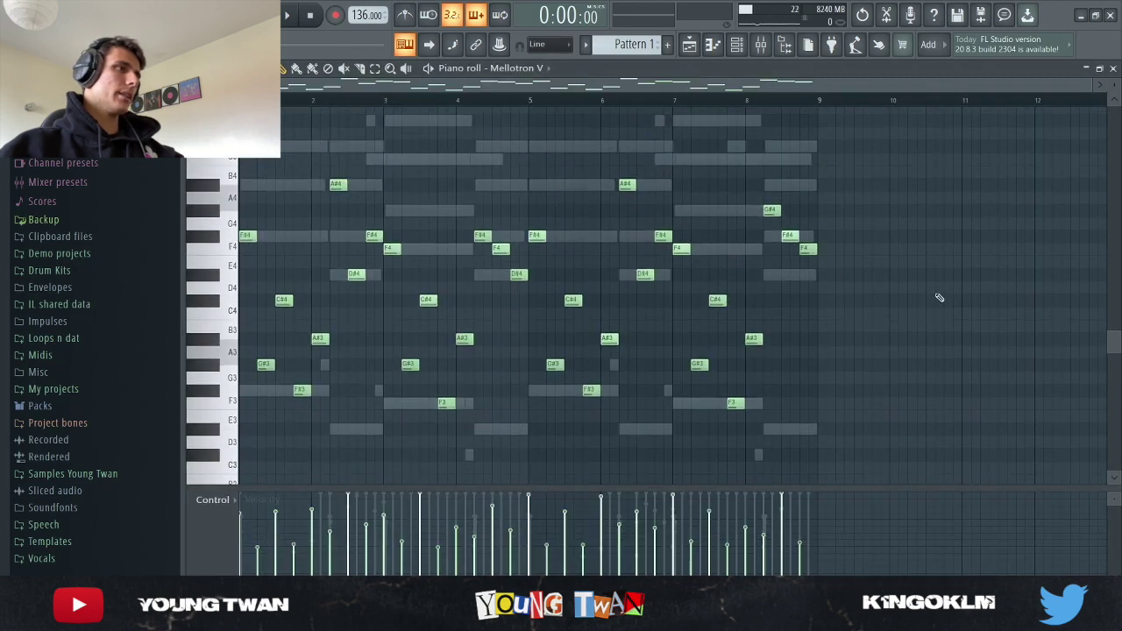
scroll(939, 298, "down", 1)
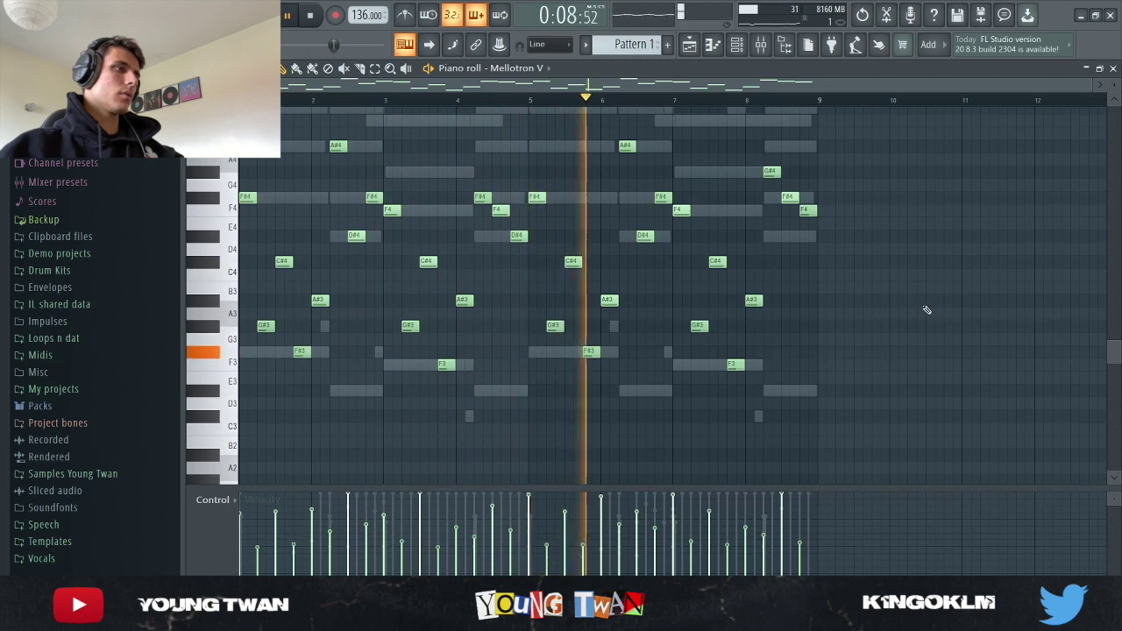
scroll(930, 310, "up", 2)
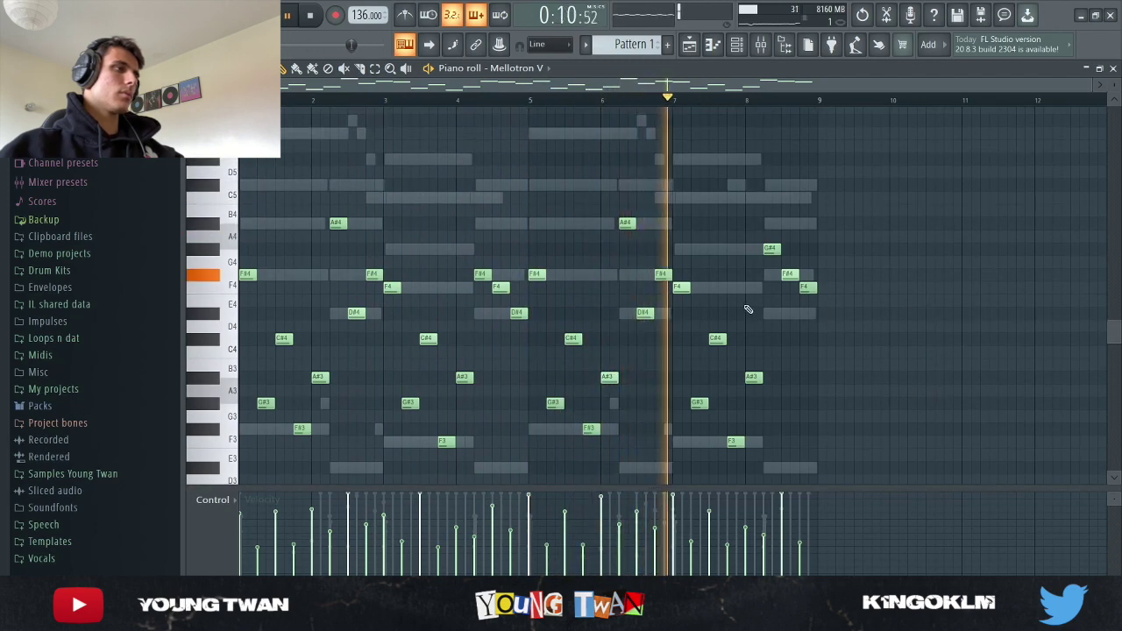
scroll(769, 300, "down", 1)
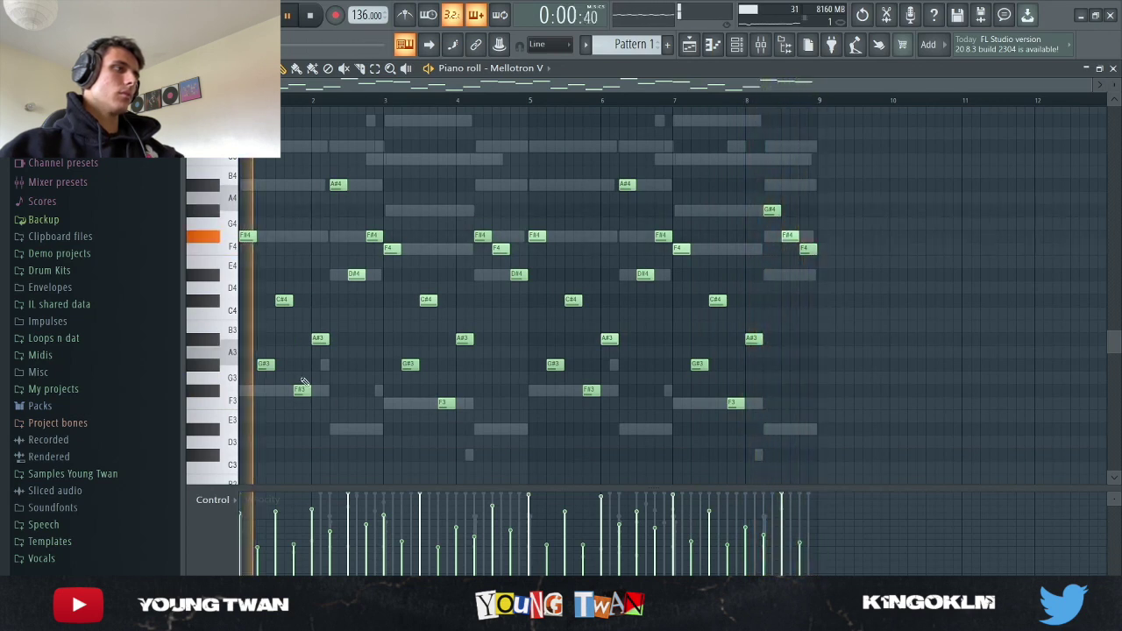
key("space")
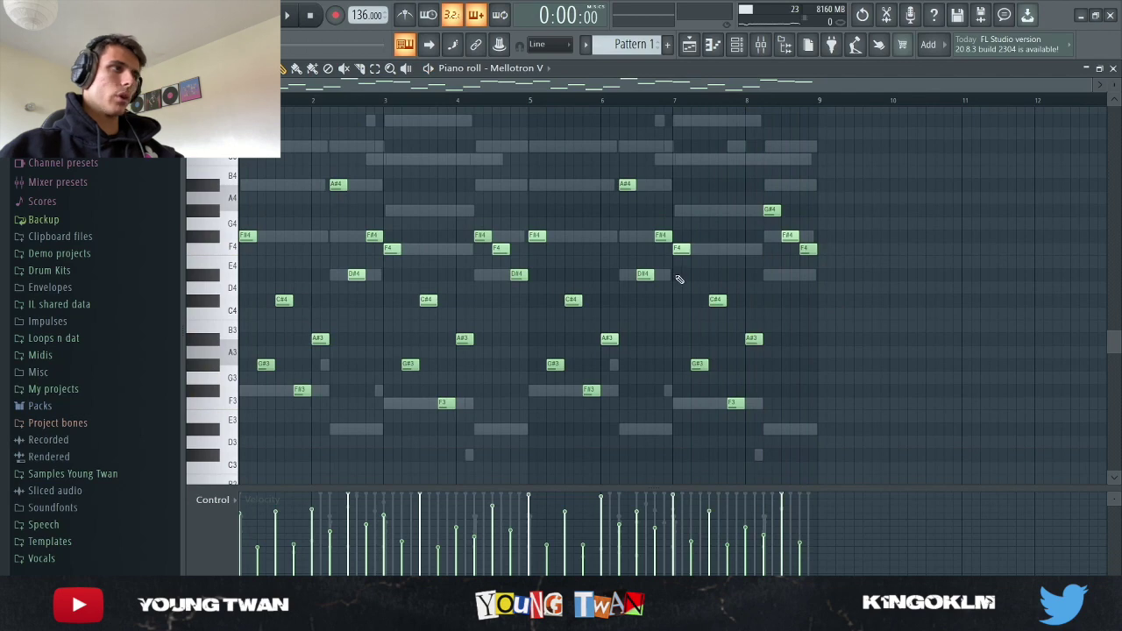
scroll(635, 214, "up", 1)
left_click(736, 45)
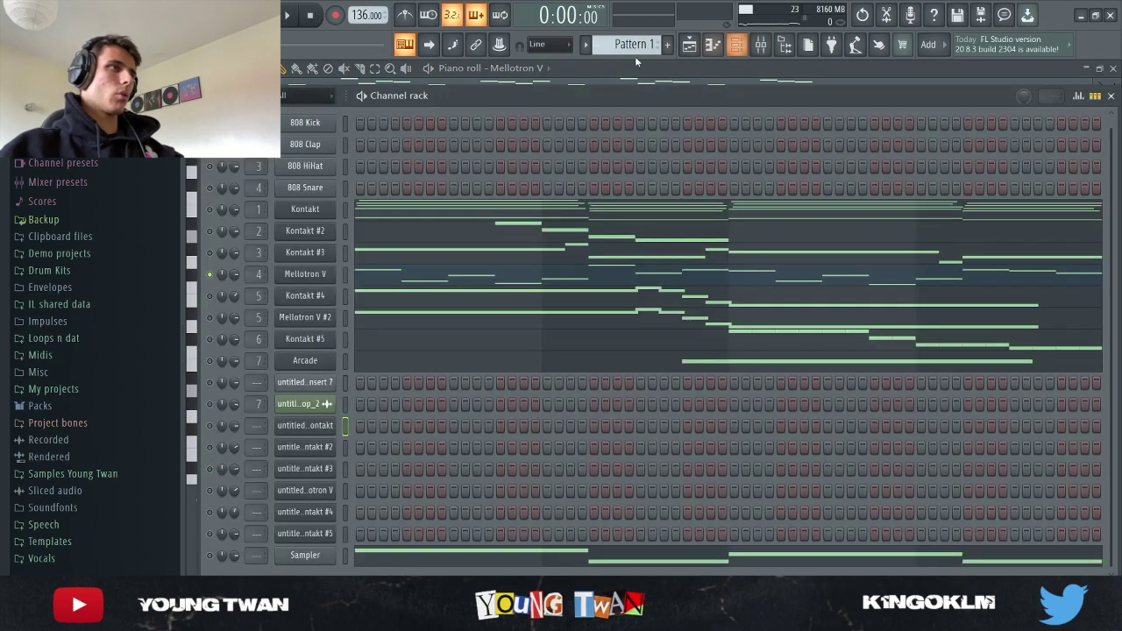
left_click(306, 296)
left_click_drag(540, 164, 730, 166)
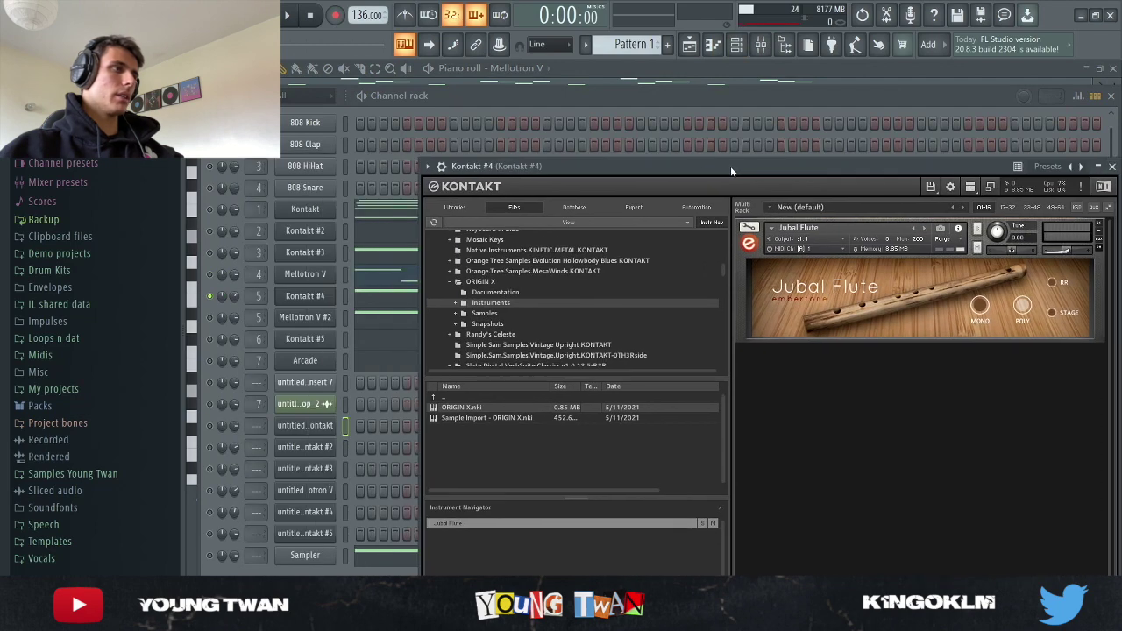
left_click(321, 296)
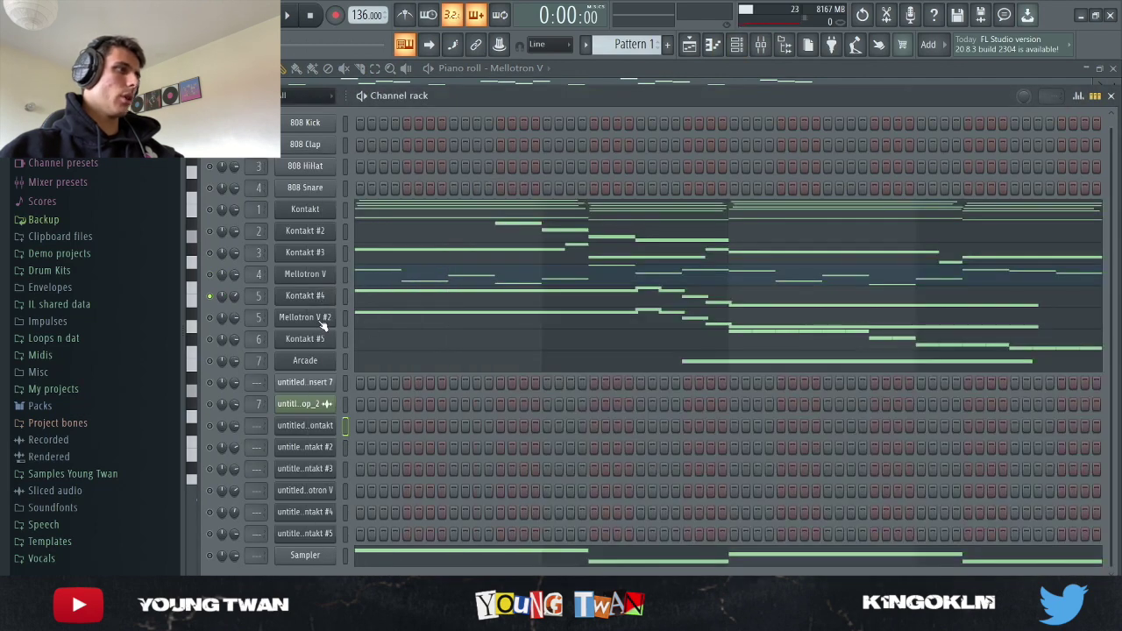
left_click(323, 325)
left_click_drag(512, 113, 587, 113)
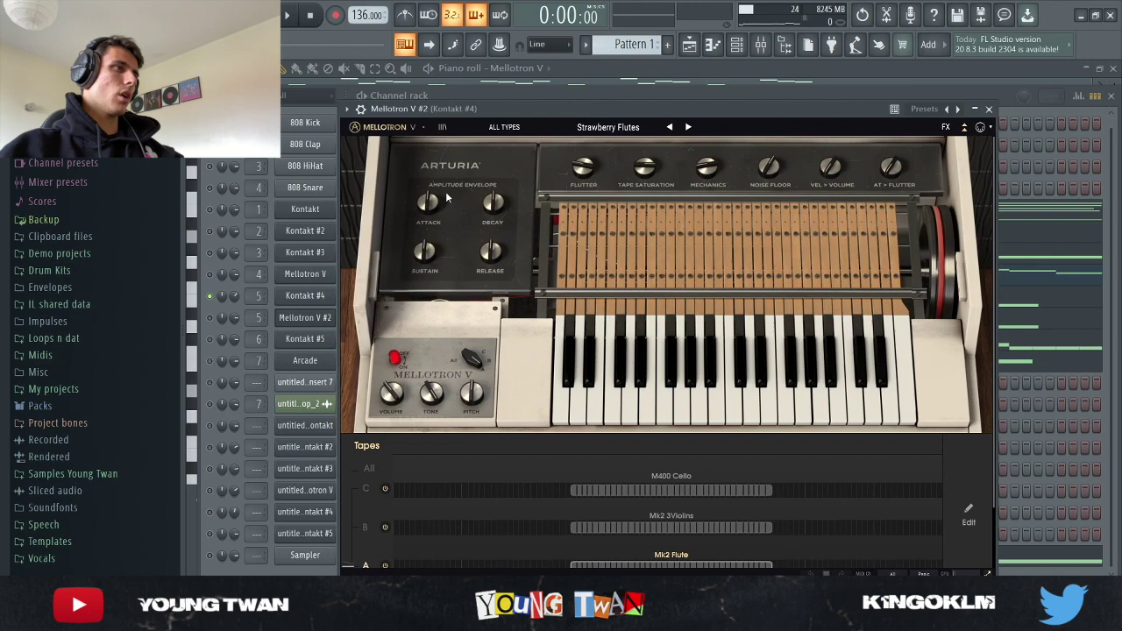
left_click(288, 322)
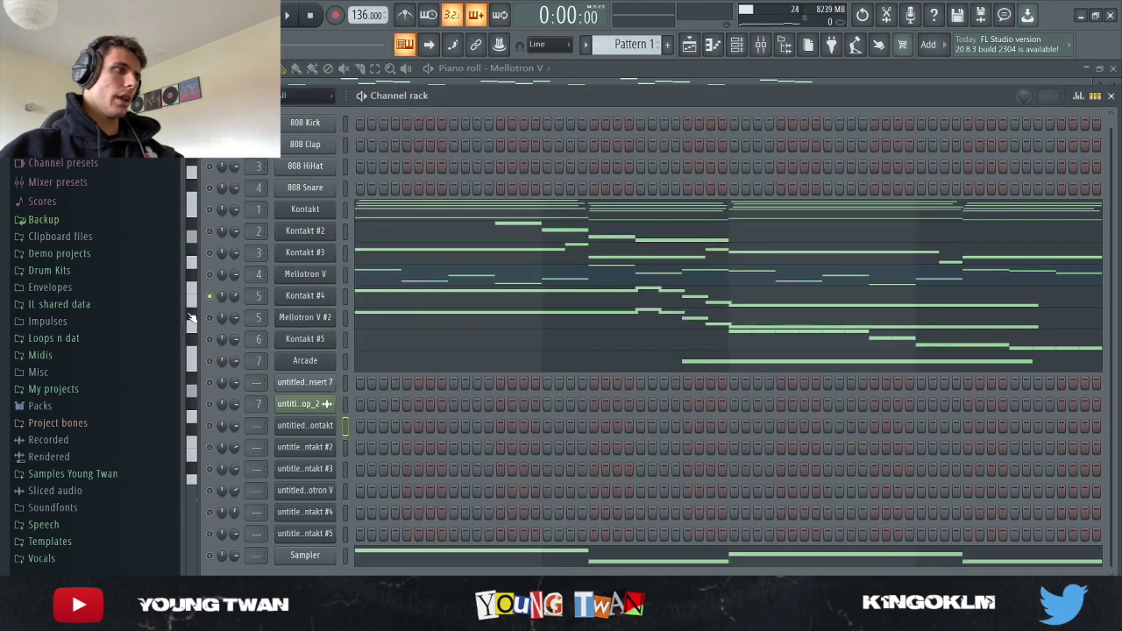
left_click(391, 323)
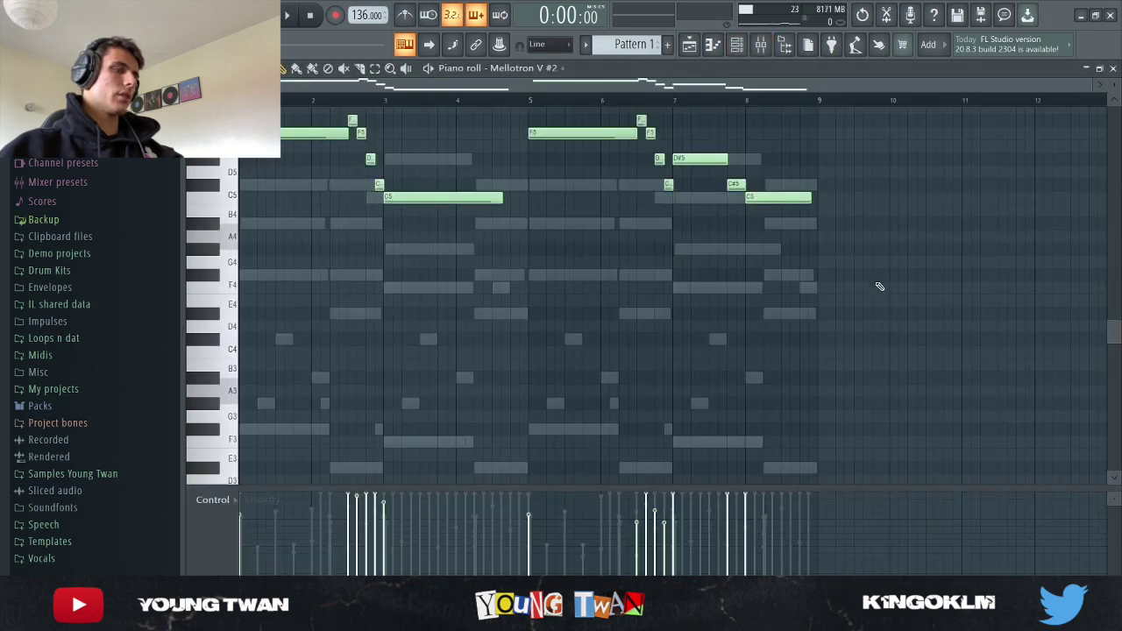
scroll(879, 286, "up", 1)
key("space")
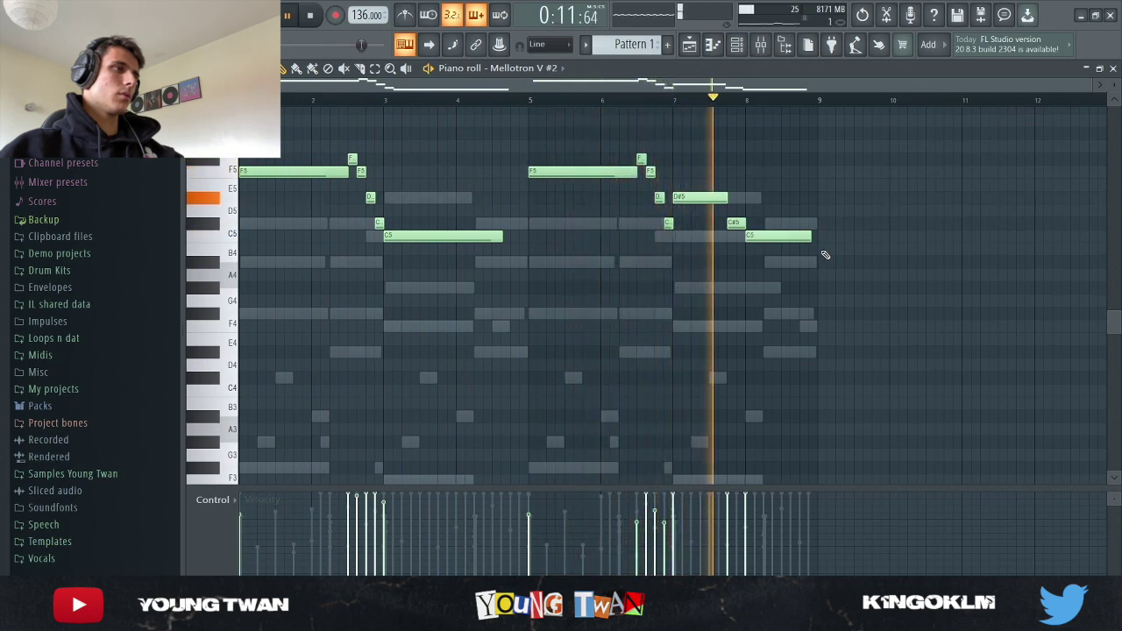
left_click(761, 46)
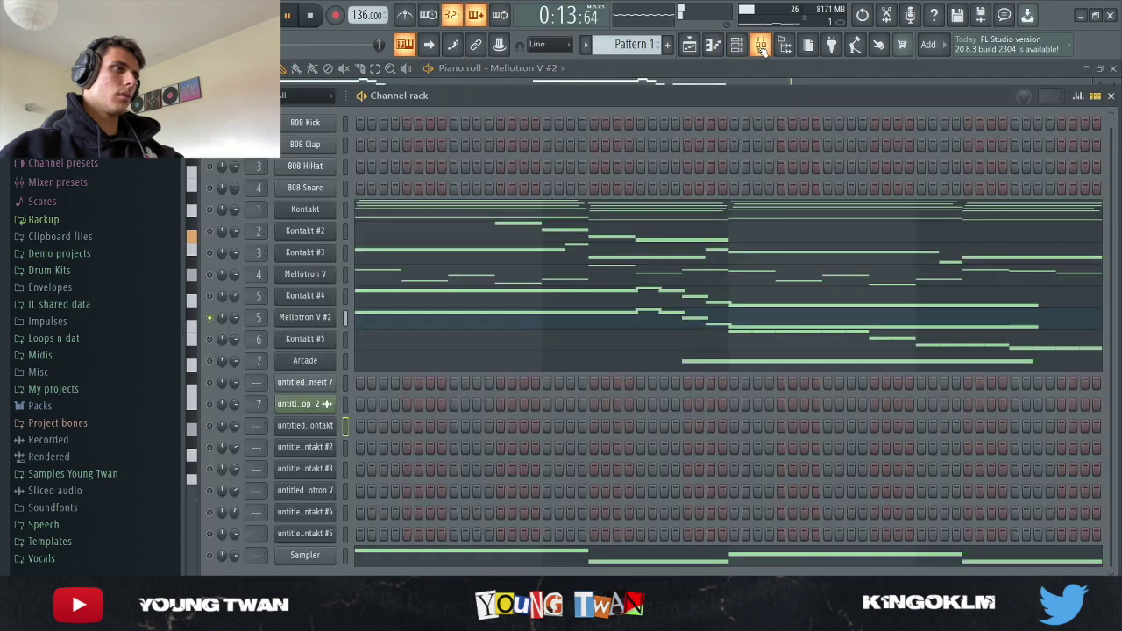
key("space")
key("F9")
left_click(1017, 273)
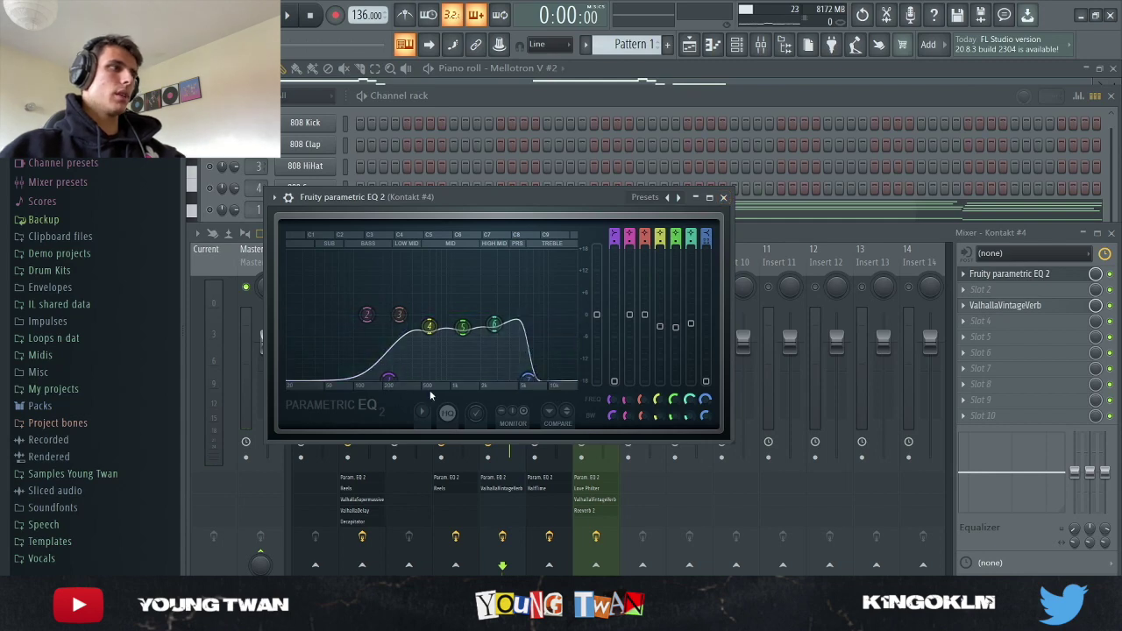
left_click(724, 196)
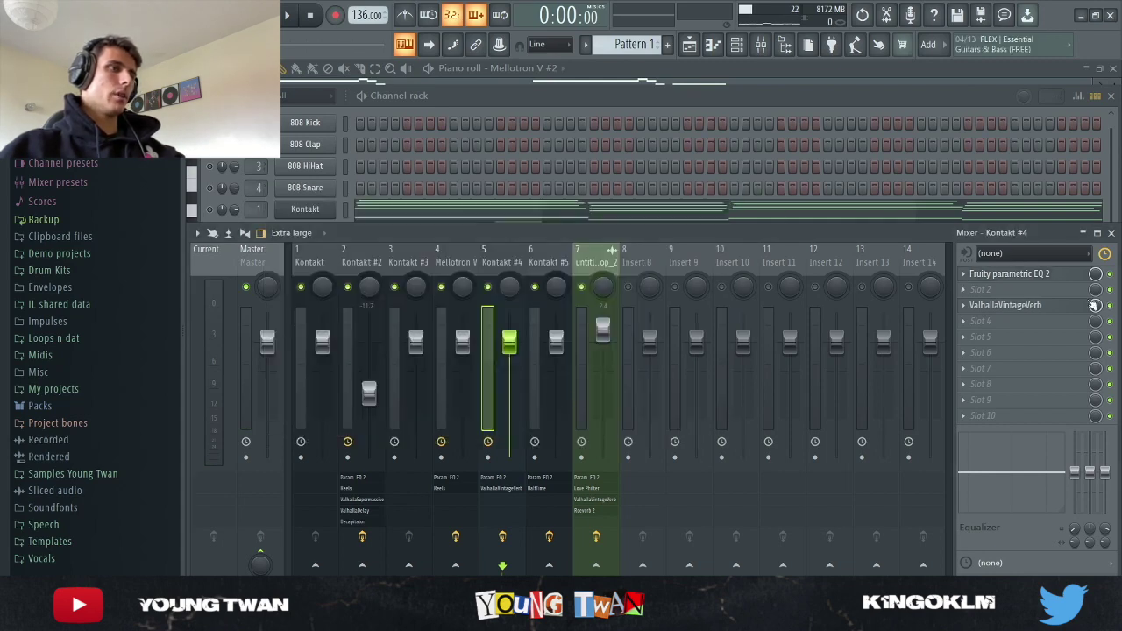
left_click(1061, 307)
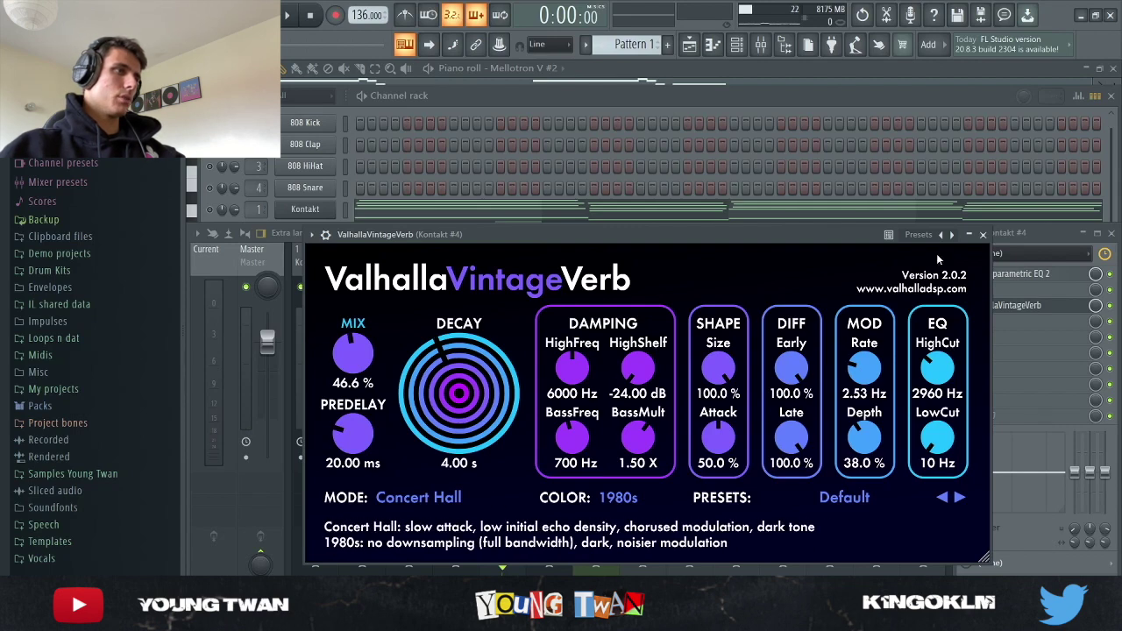
left_click(983, 235)
key("F9")
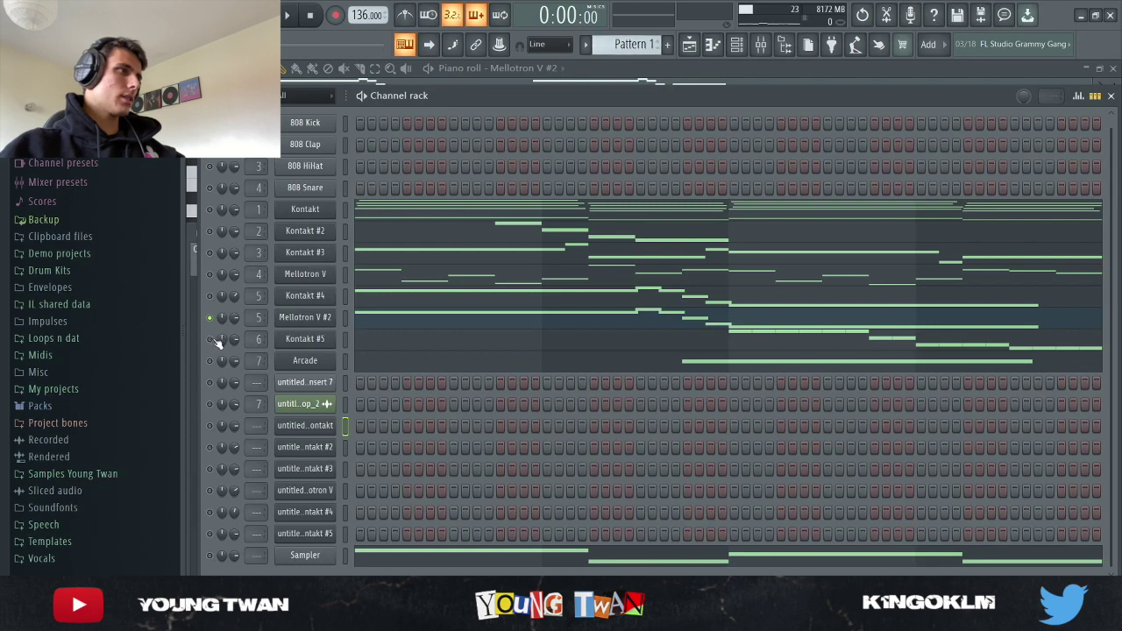
Step: Preview the Kontakt #5 Mallet Flux instrument and play its arp notes in the piano roll
key("Return")
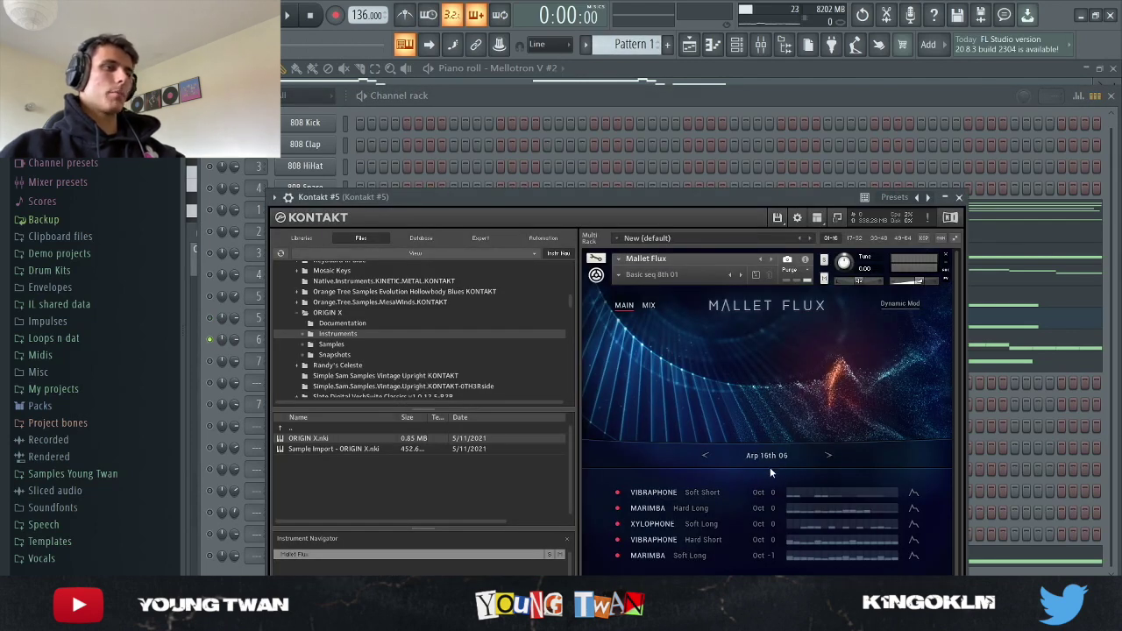
key("Escape")
left_click(373, 344)
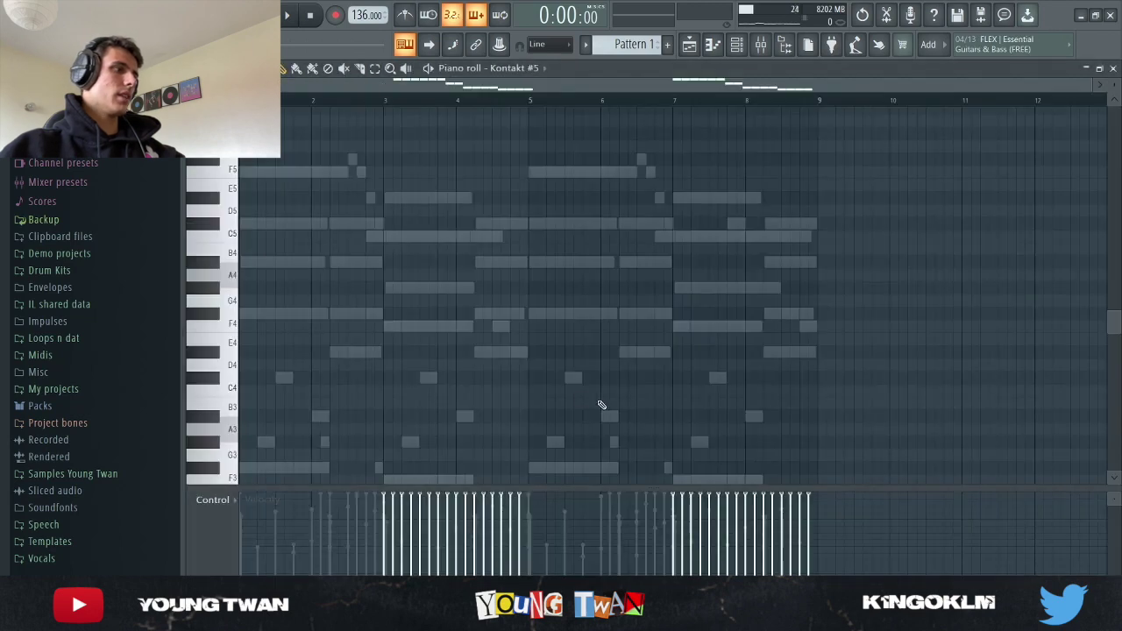
scroll(659, 379, "up", 10)
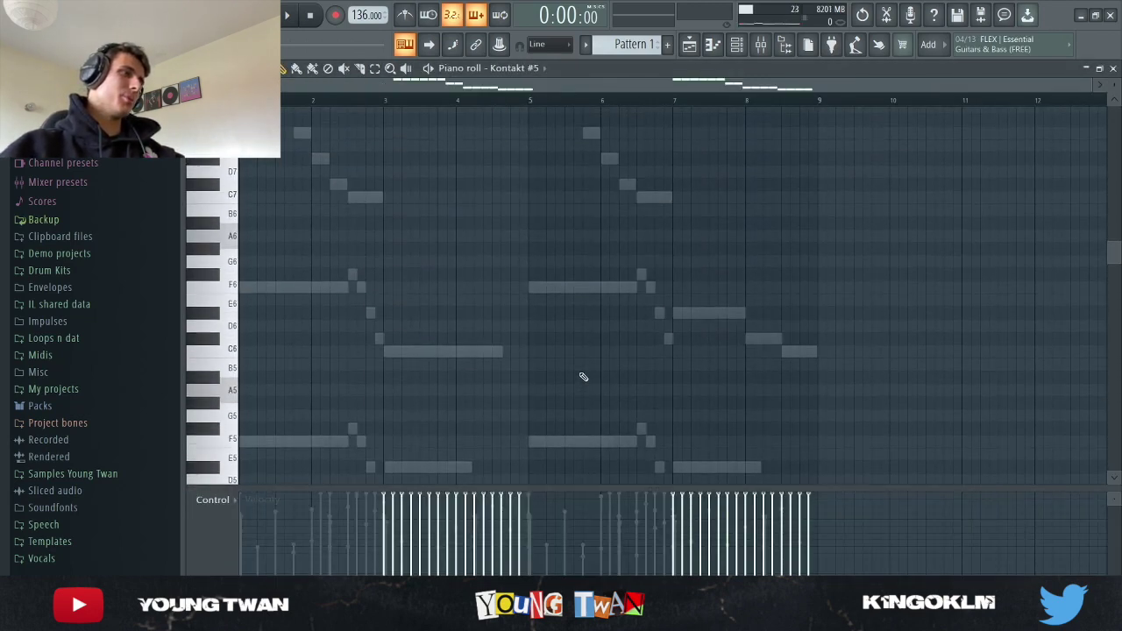
scroll(553, 318, "up", 3)
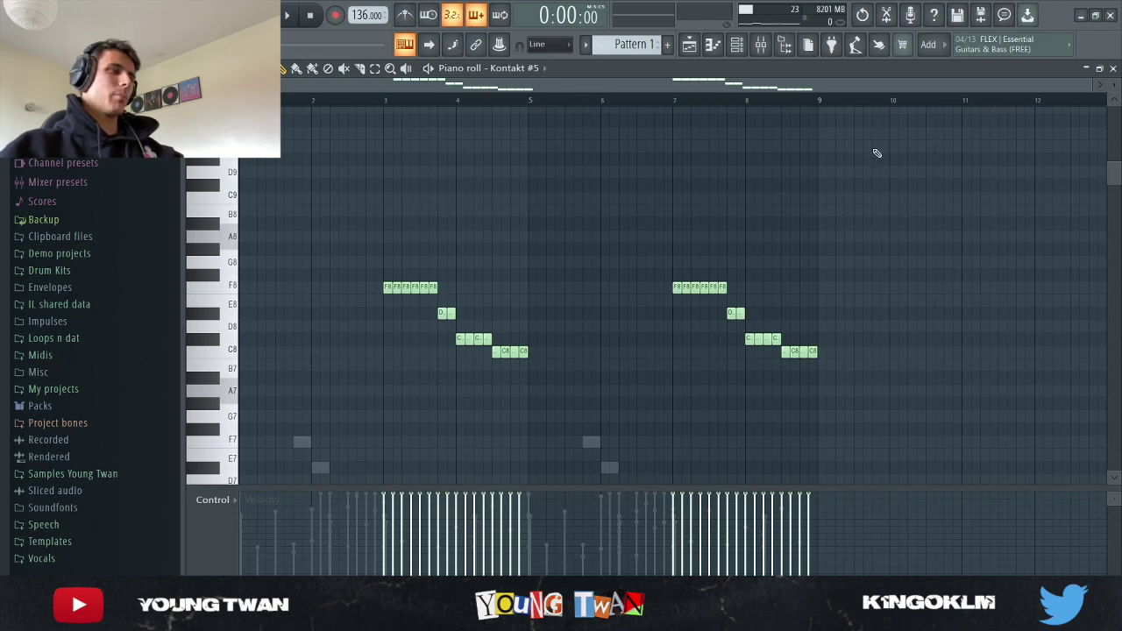
key("space")
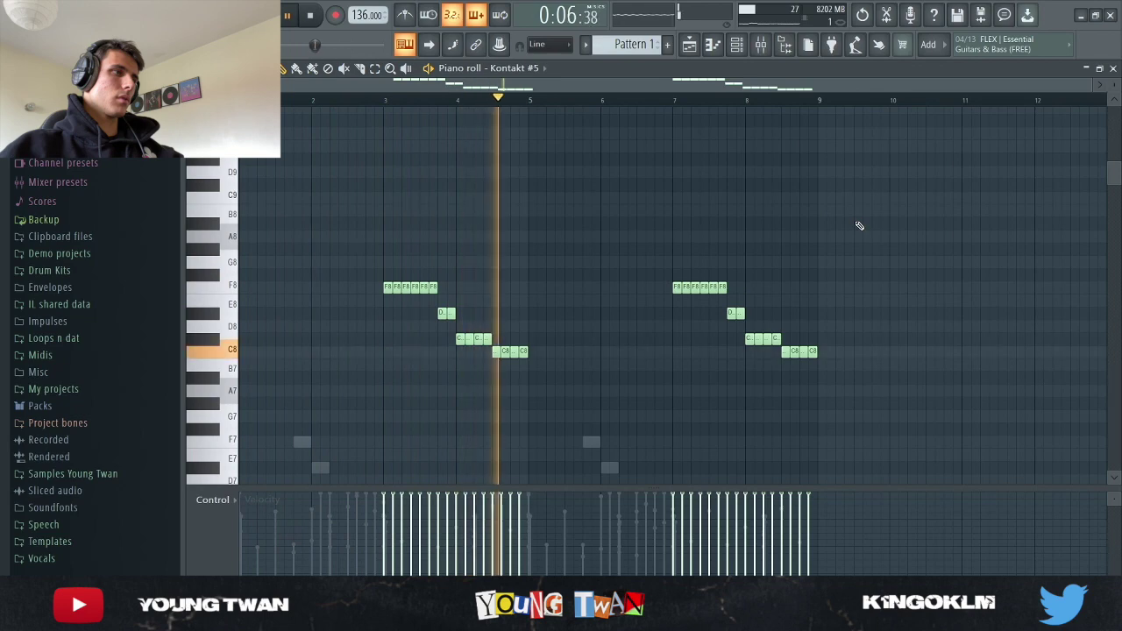
key("space")
Step: Inspect the parametric EQ and HalfTime effects on the Kontakt #5 mixer track
key("F9")
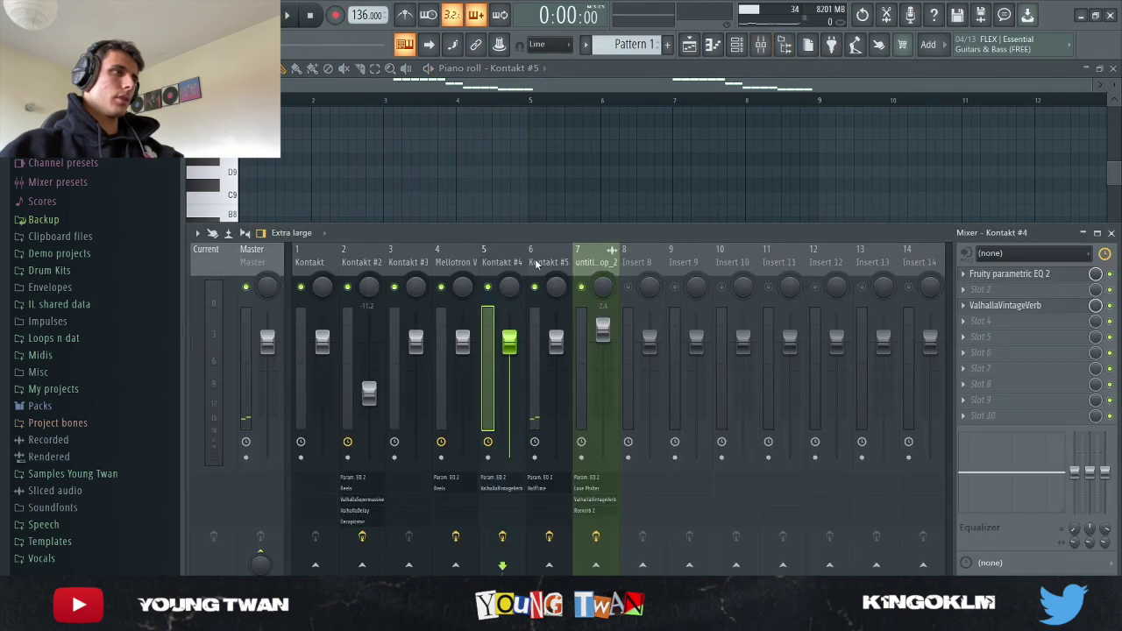
left_click(537, 264)
left_click(995, 275)
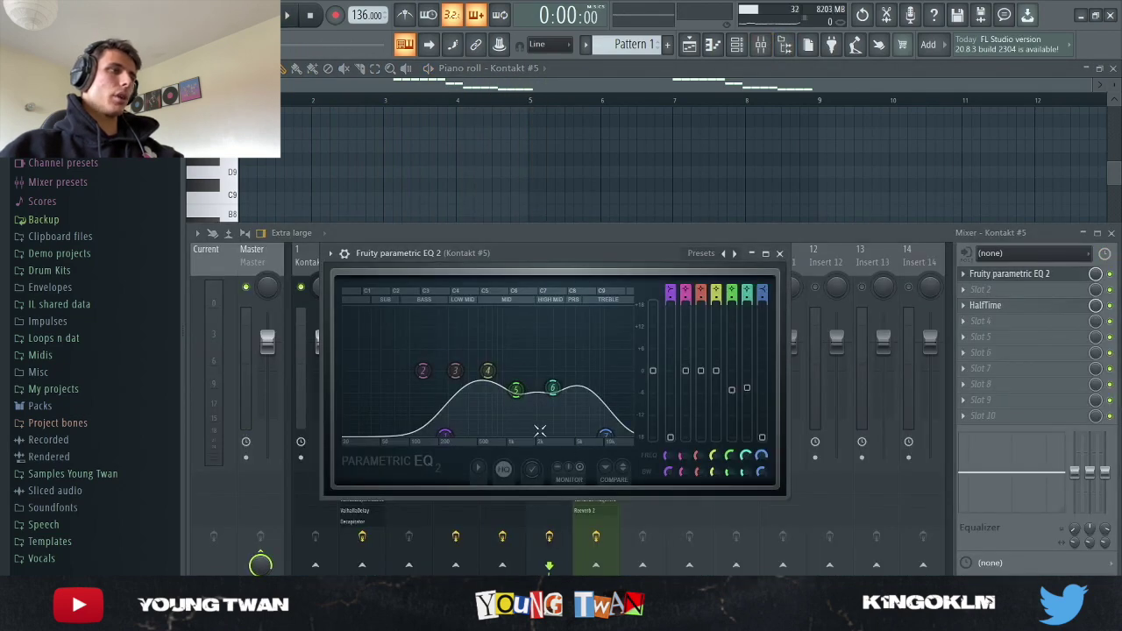
left_click(780, 254)
left_click(1000, 306)
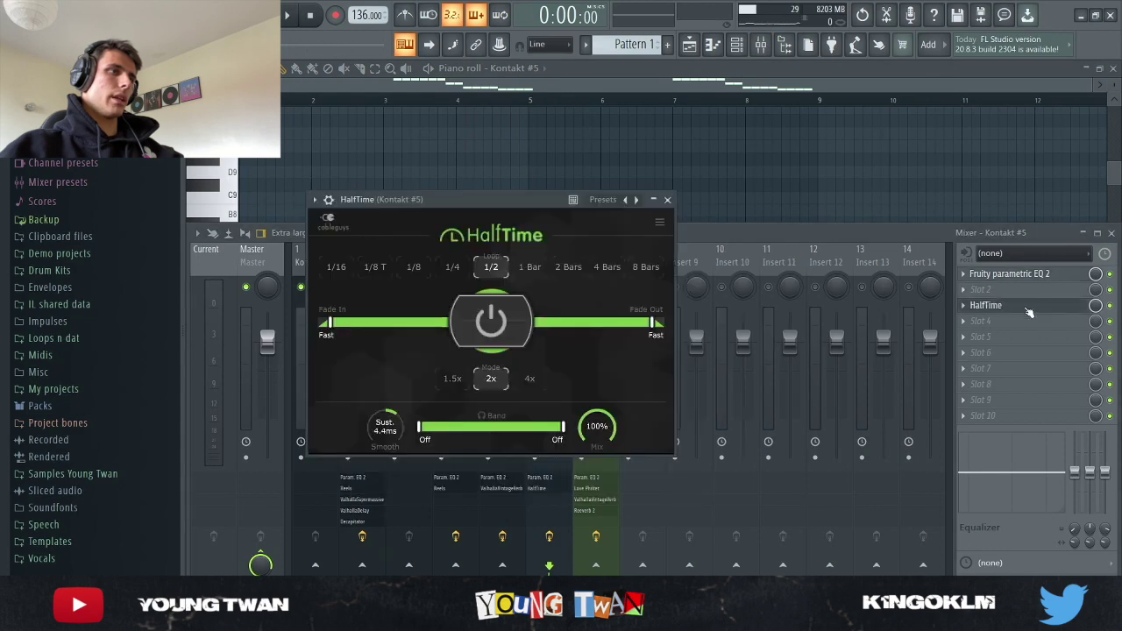
left_click(1028, 309)
left_click(999, 306)
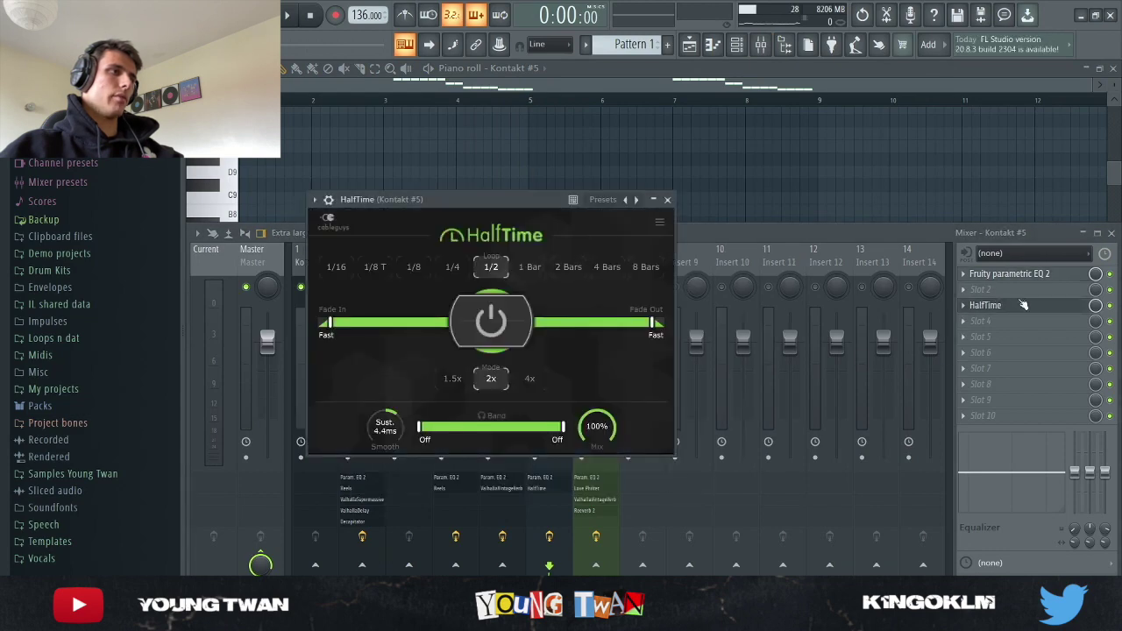
left_click(995, 302)
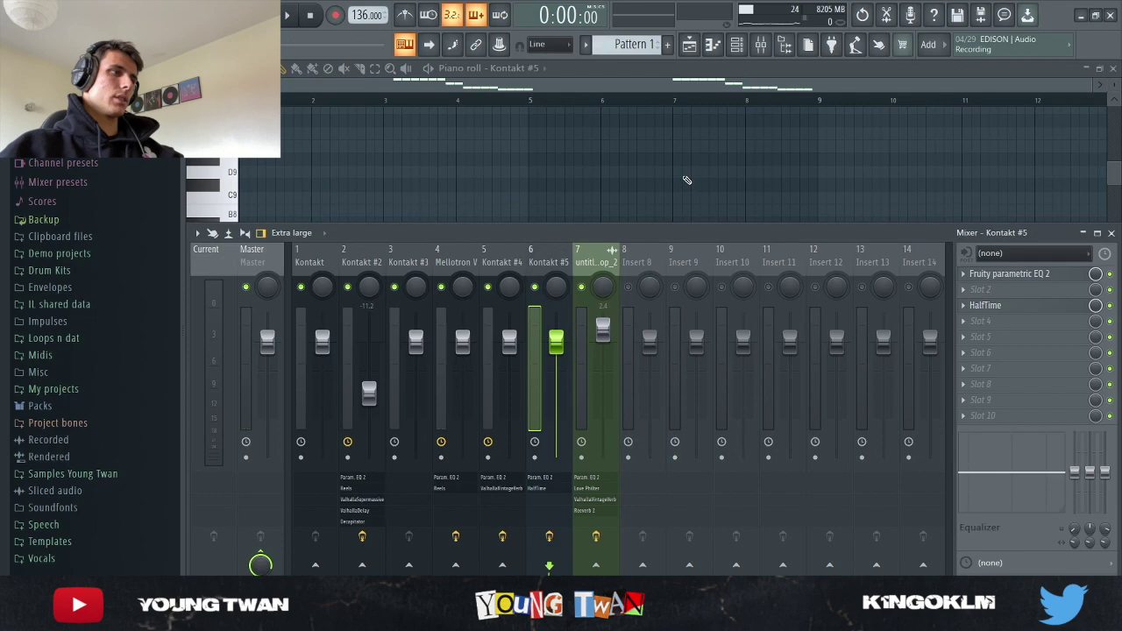
left_click(760, 44)
left_click(737, 44)
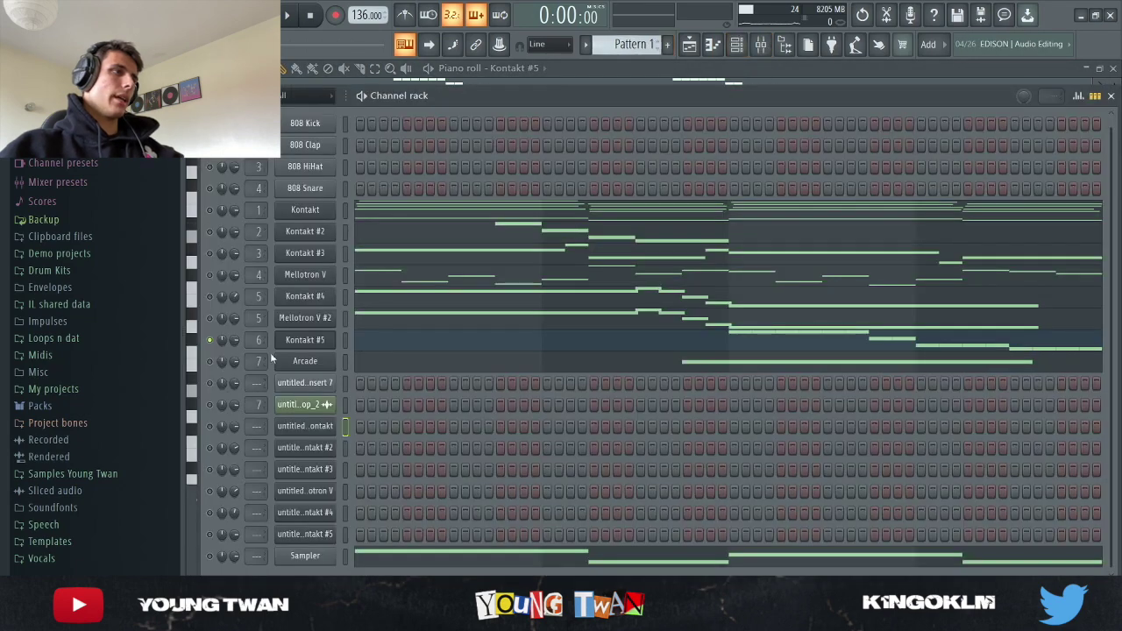
Step: Switch the Arcade instrument to the playable Hooked kit
left_click(315, 361)
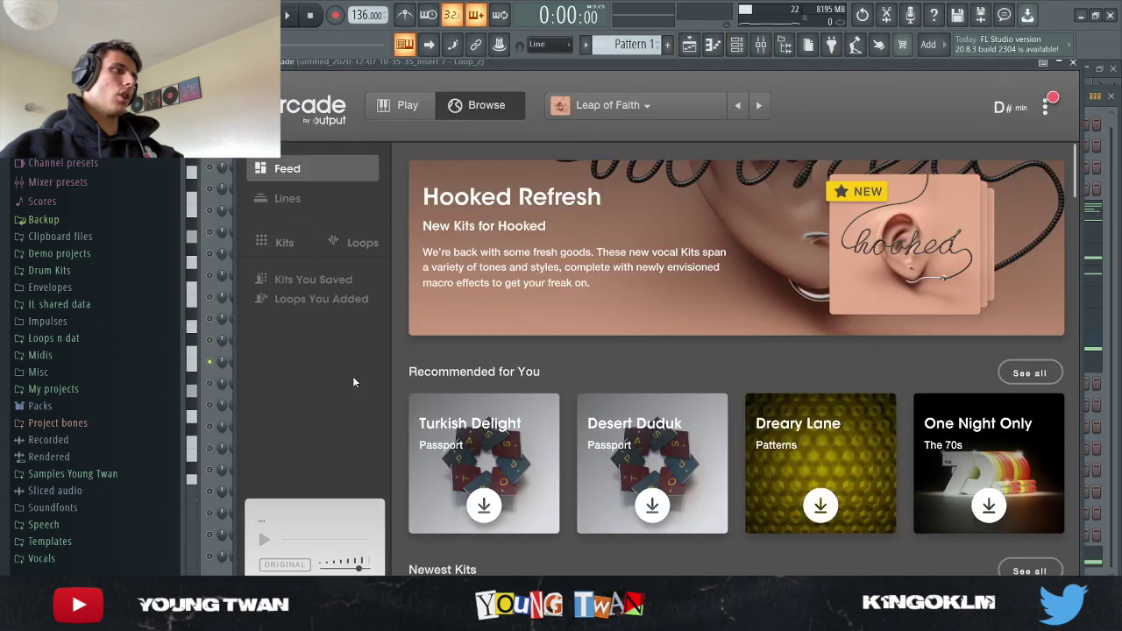
left_click(387, 109)
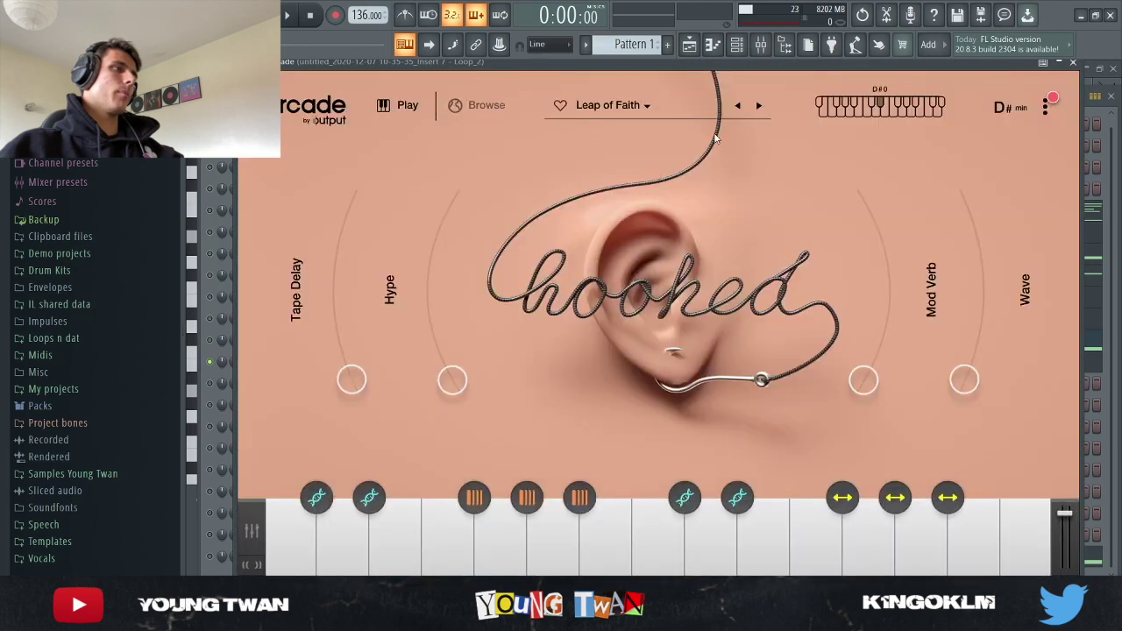
left_click(1074, 66)
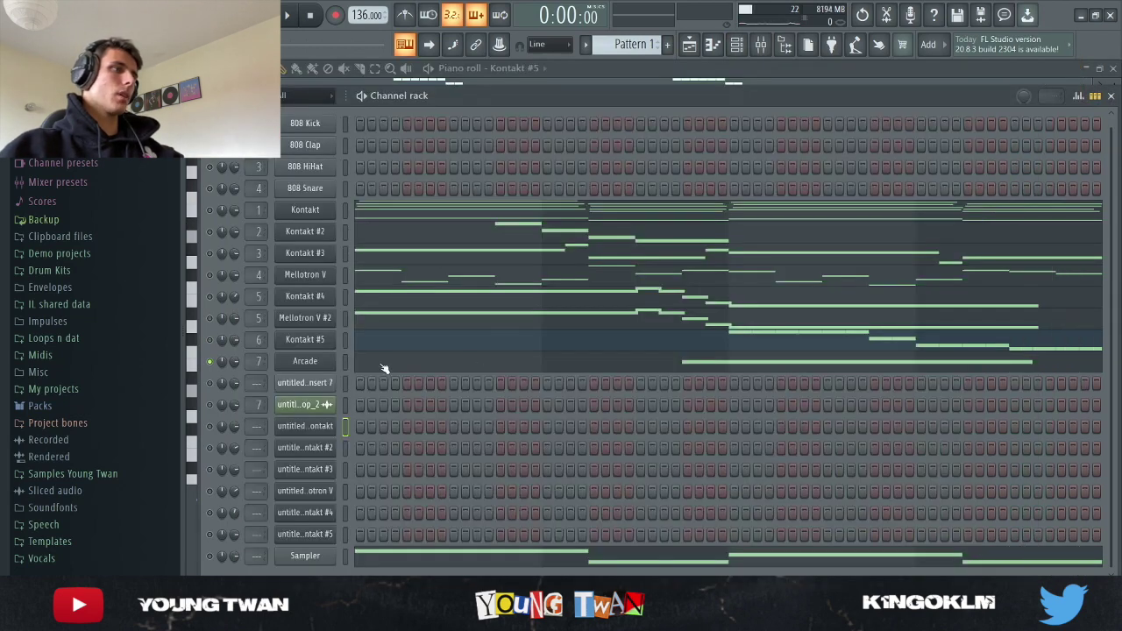
Step: Play the Arcade melody from its piano roll
left_click(385, 371)
scroll(589, 329, "down", 6)
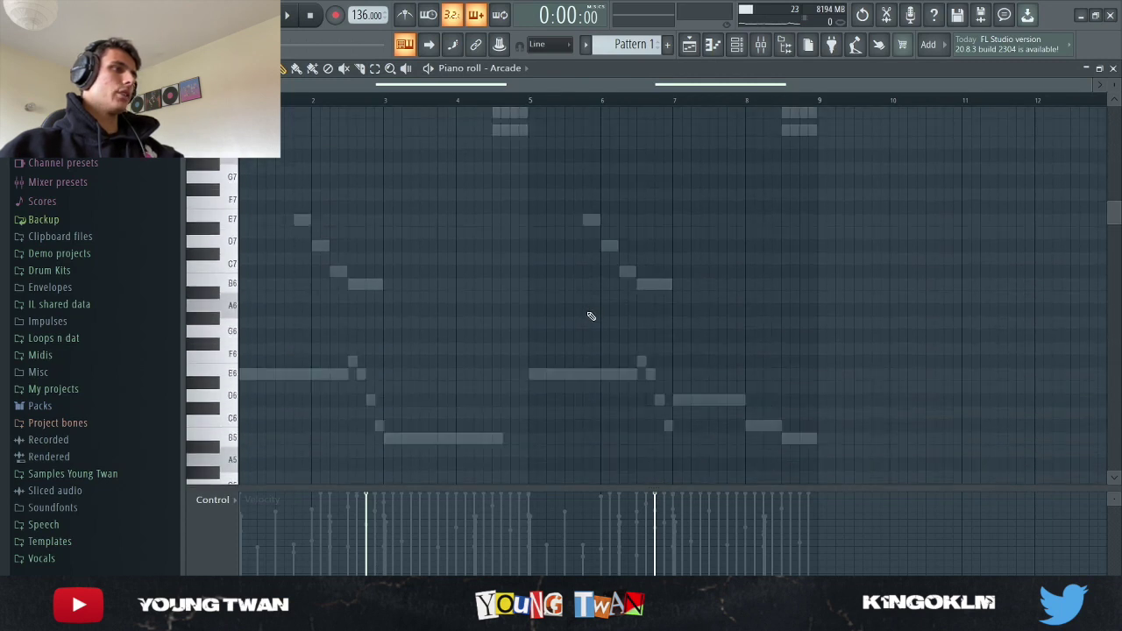
scroll(560, 309, "down", 5)
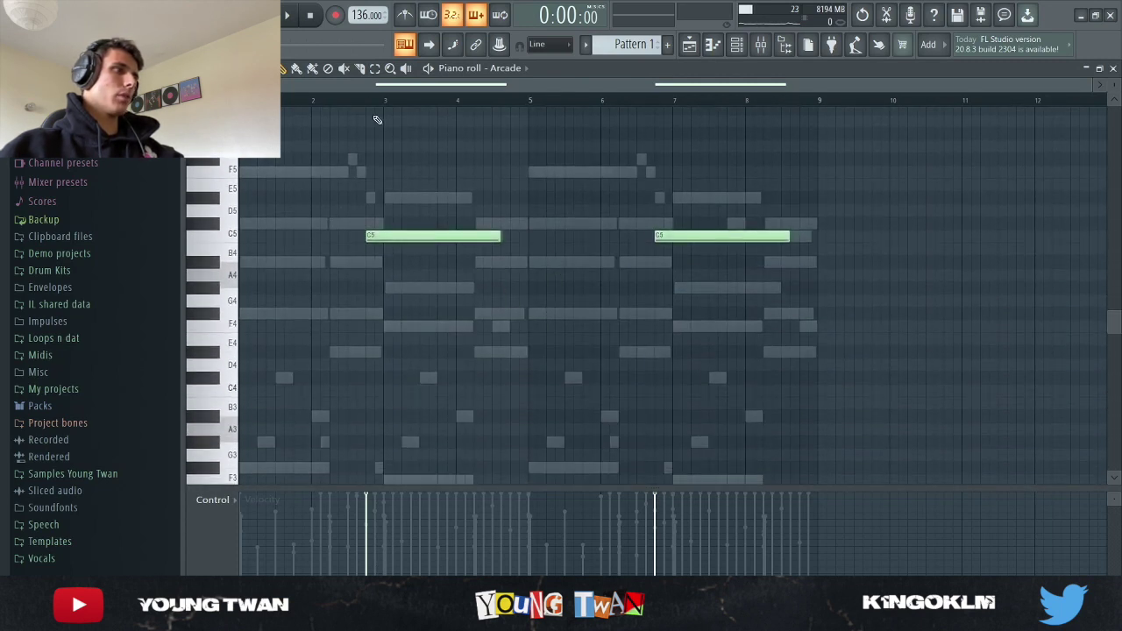
key("space")
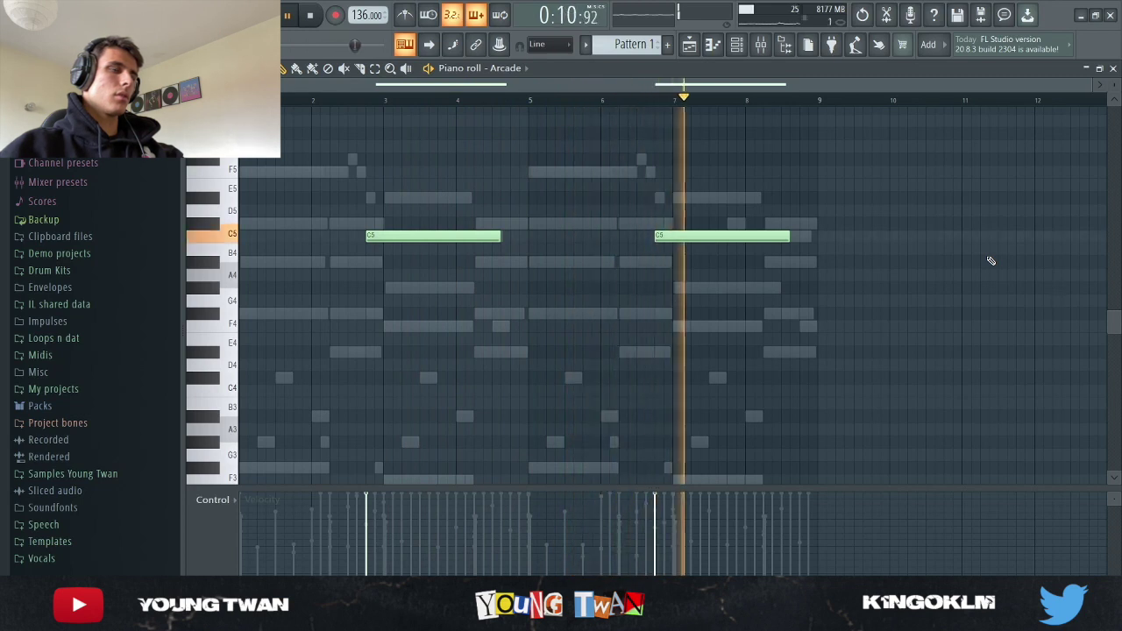
Step: Stop playback and inspect the parametric EQ and Fruity Love Philter on insert 7
key("space")
left_click(761, 45)
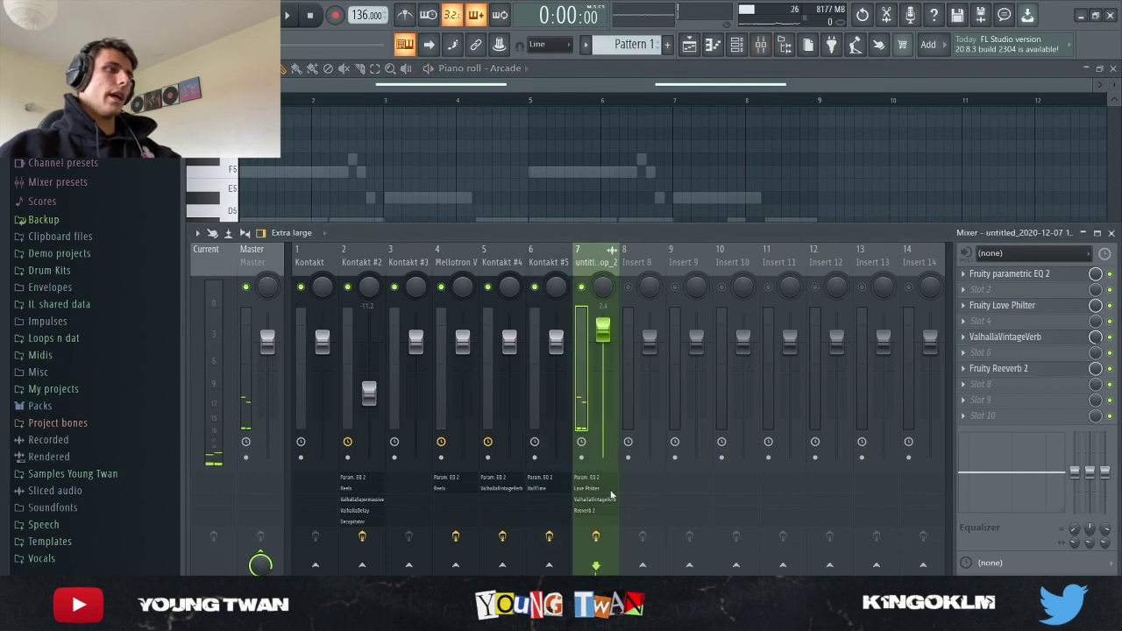
left_click(1043, 277)
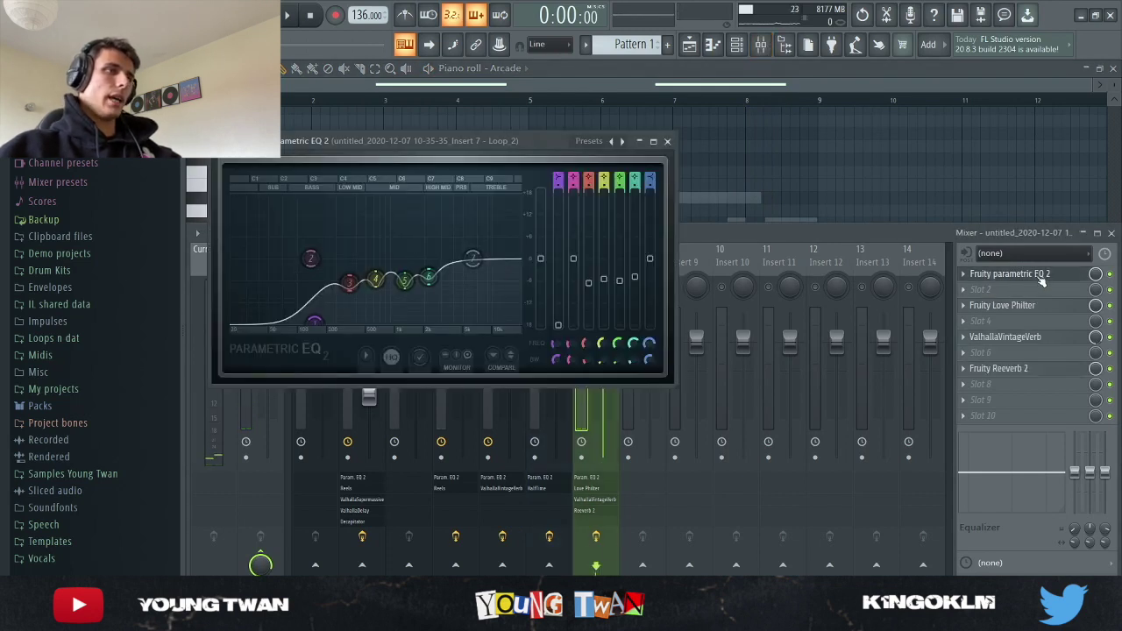
left_click(1017, 275)
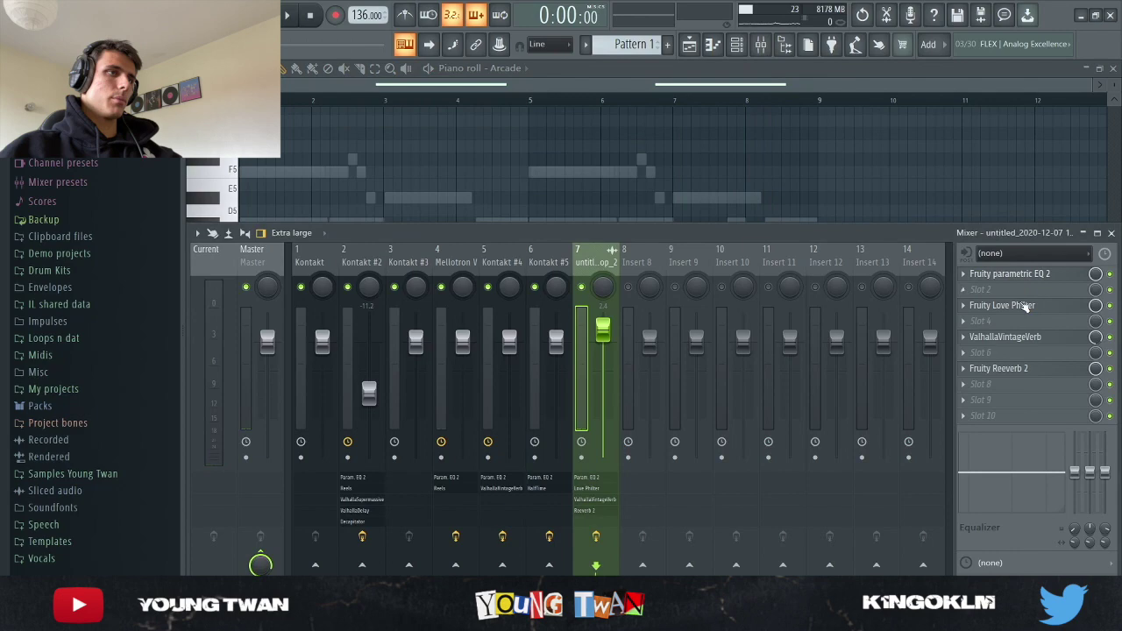
left_click(1022, 305)
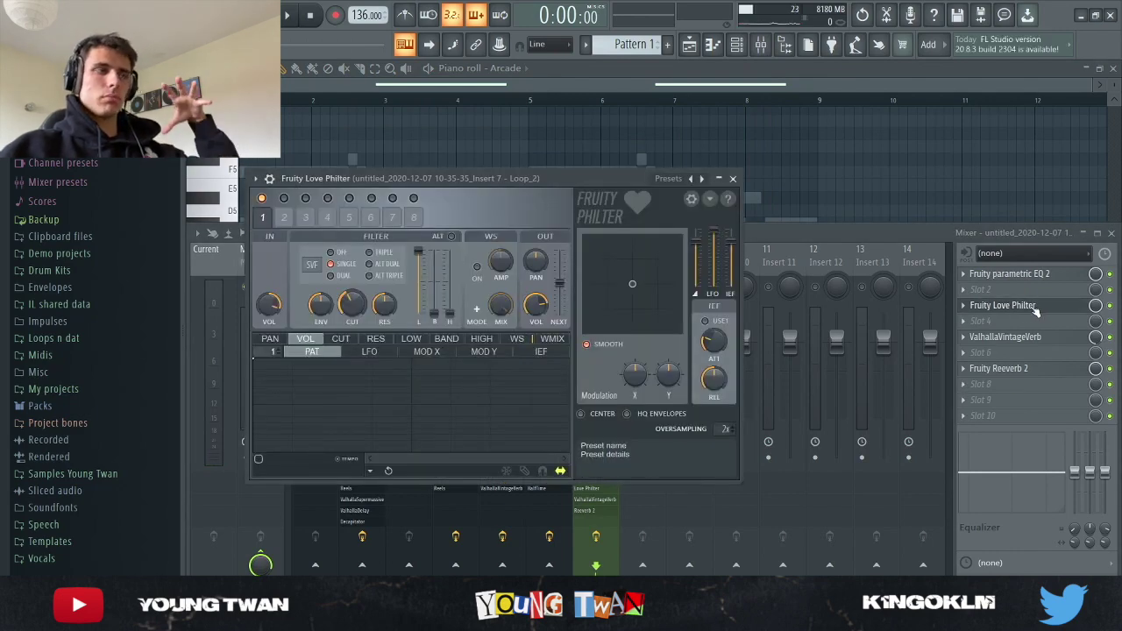
left_click(1036, 308)
Step: Inspect ValhallaVintageVerb and Fruity Reeverb 2, recheck Love Philter, then return to the playlist
left_click(989, 338)
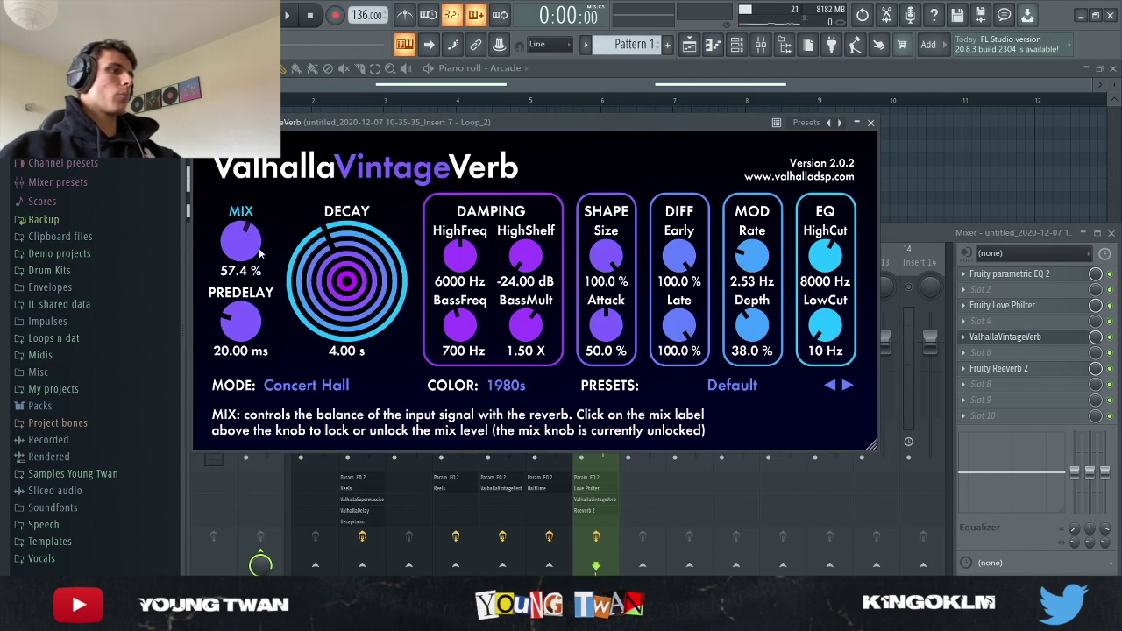
left_click(871, 123)
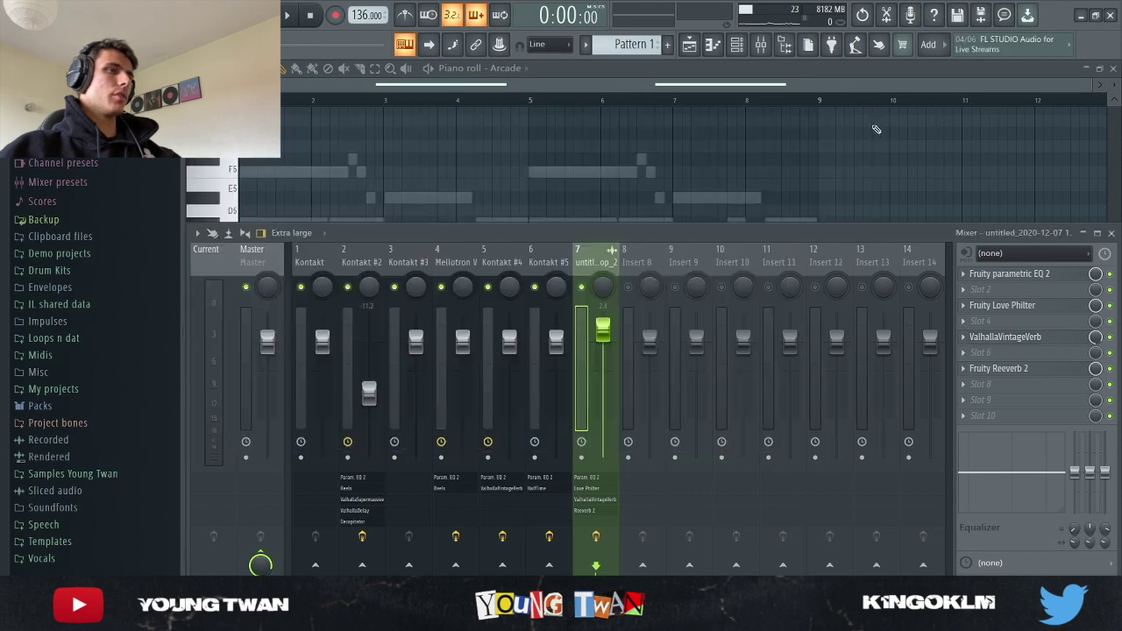
left_click(1017, 376)
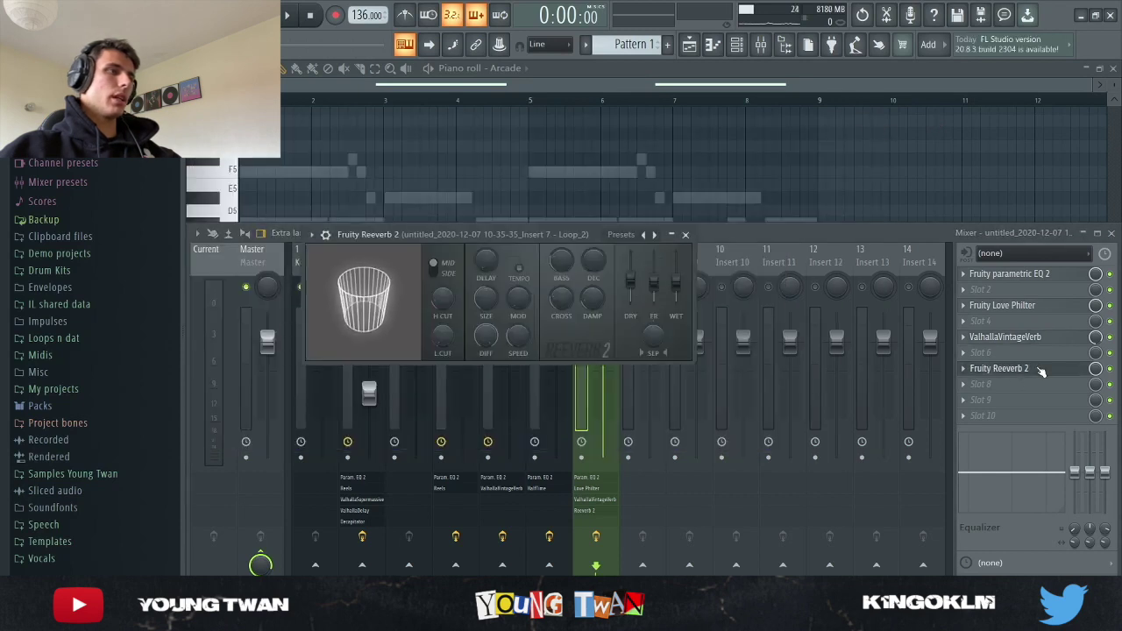
left_click(686, 235)
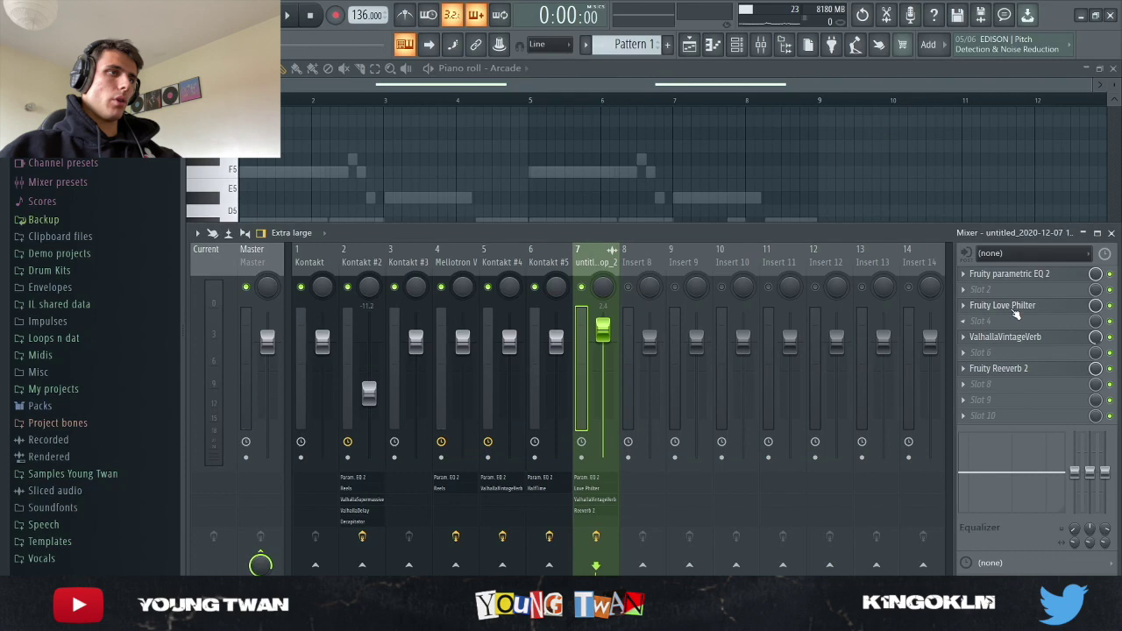
left_click(1021, 306)
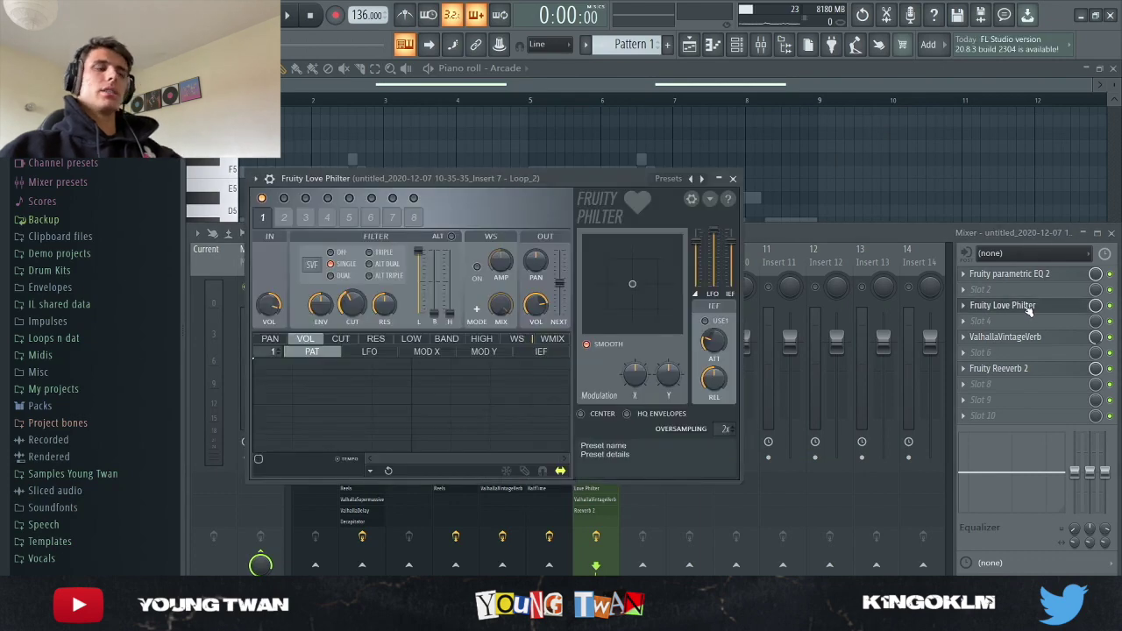
left_click(1030, 311)
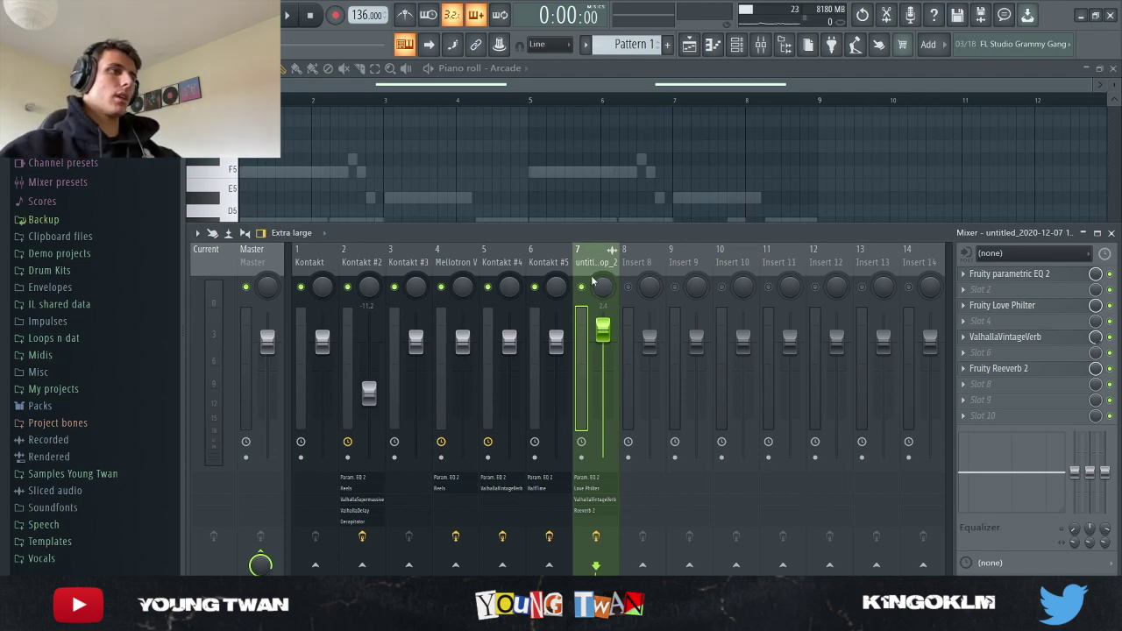
left_click(690, 45)
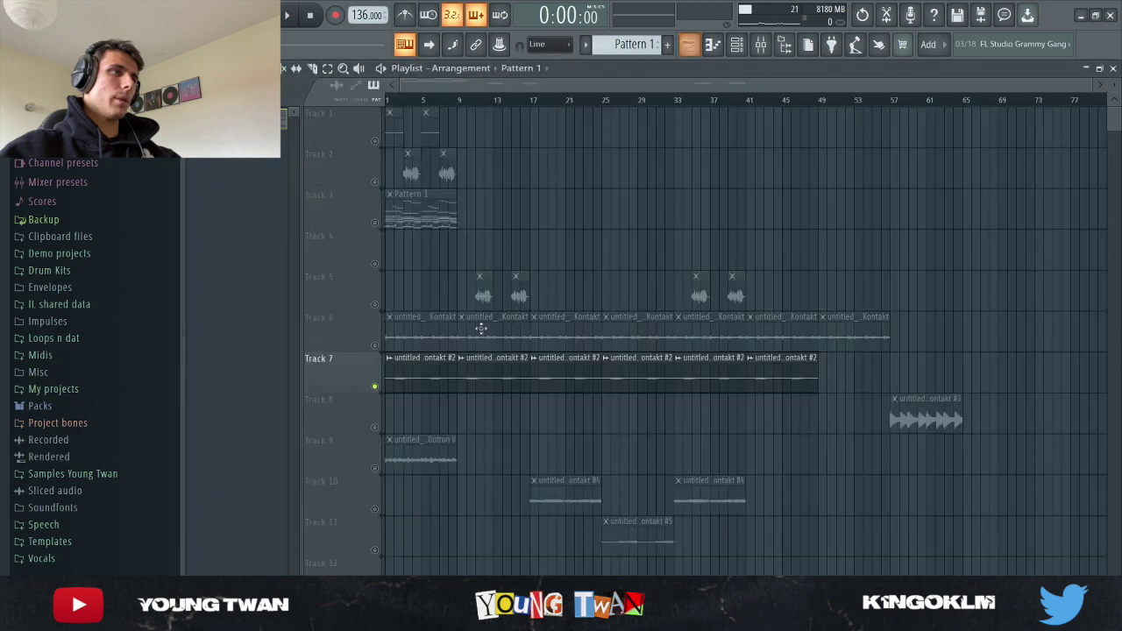
Step: Unsolo Track 7 and play the full arrangement with all tracks active
right_click(375, 385)
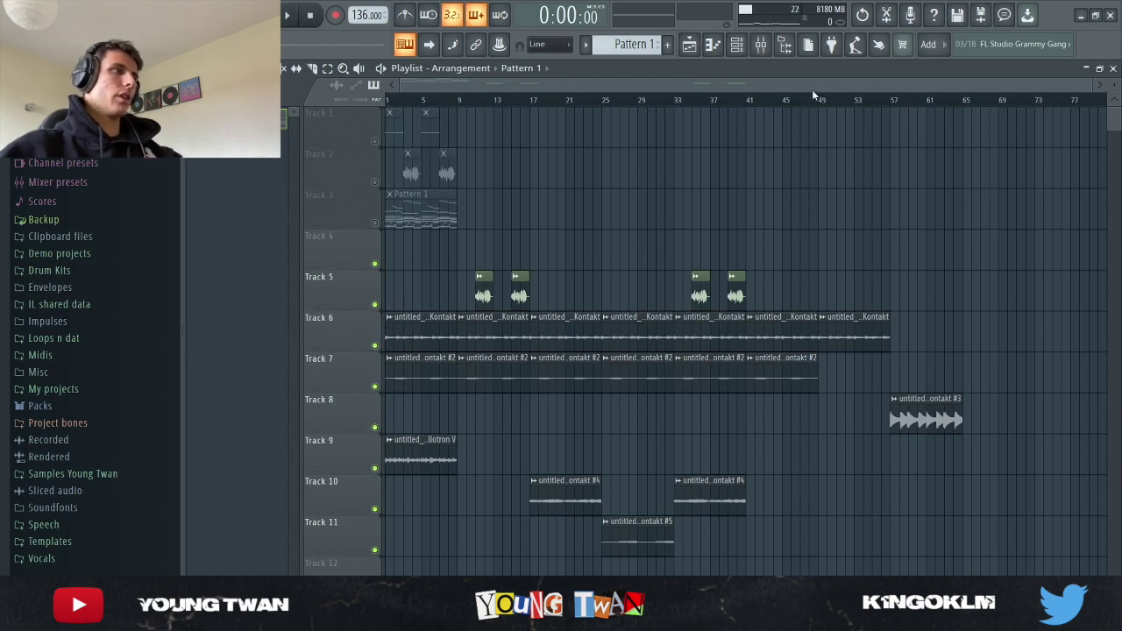
key("F9")
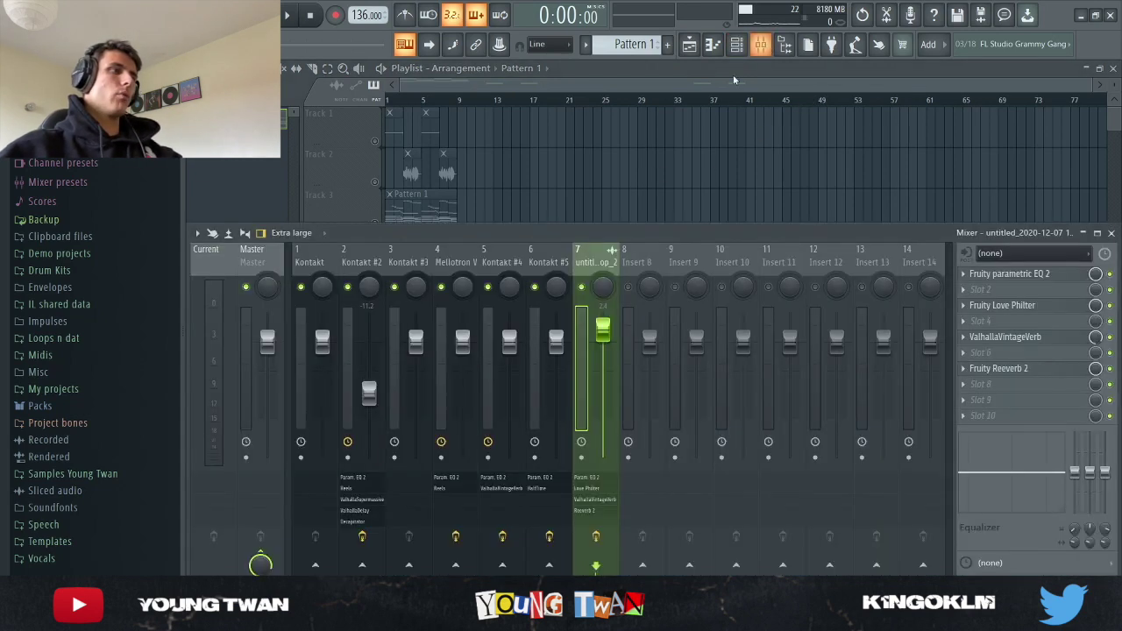
key("F9")
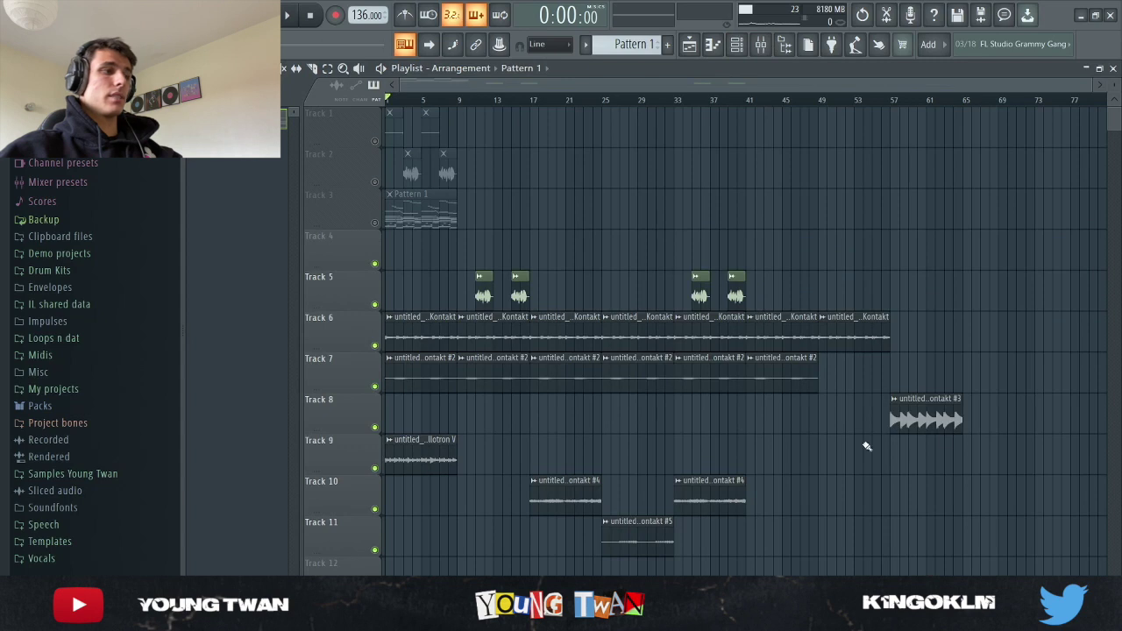
key("space")
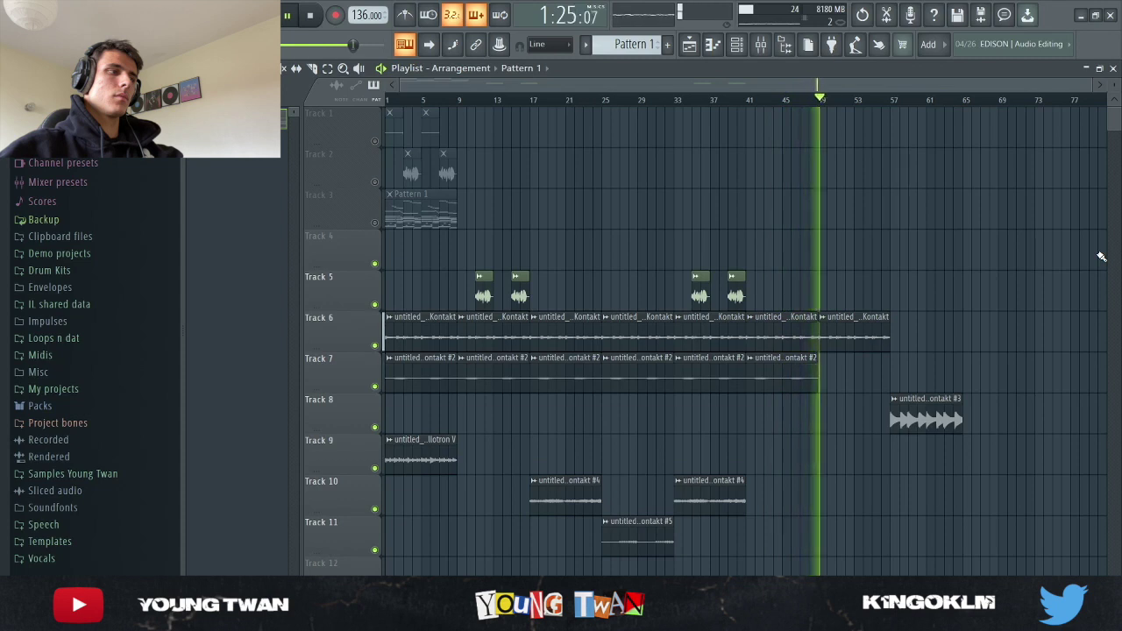
Step: Stop the arrangement, returning the song position to 0:00:00
key("space")
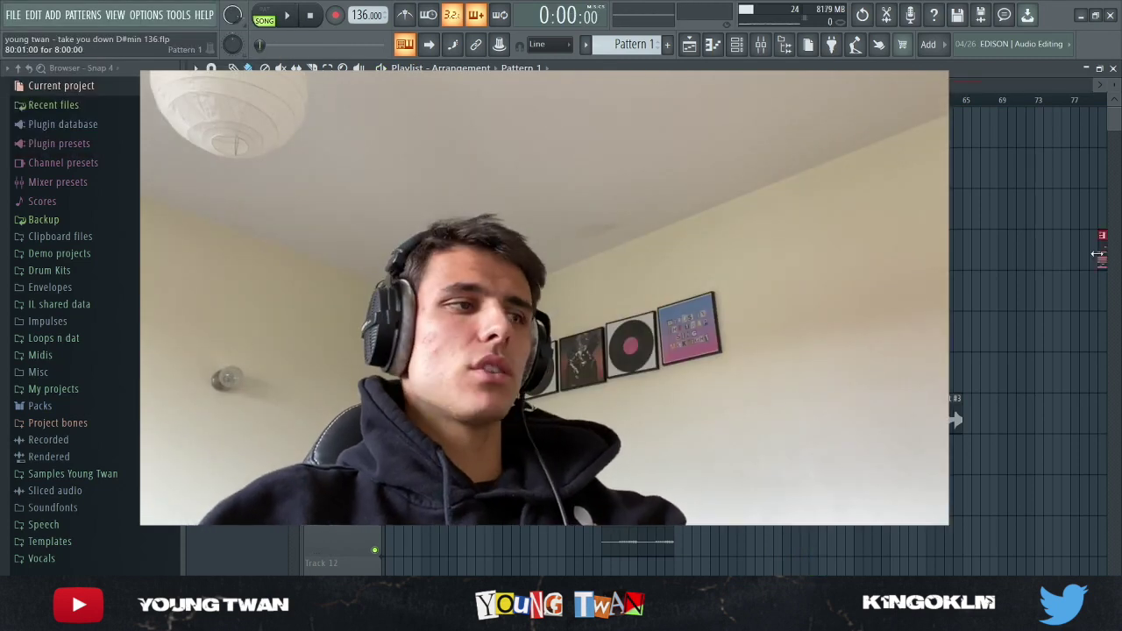